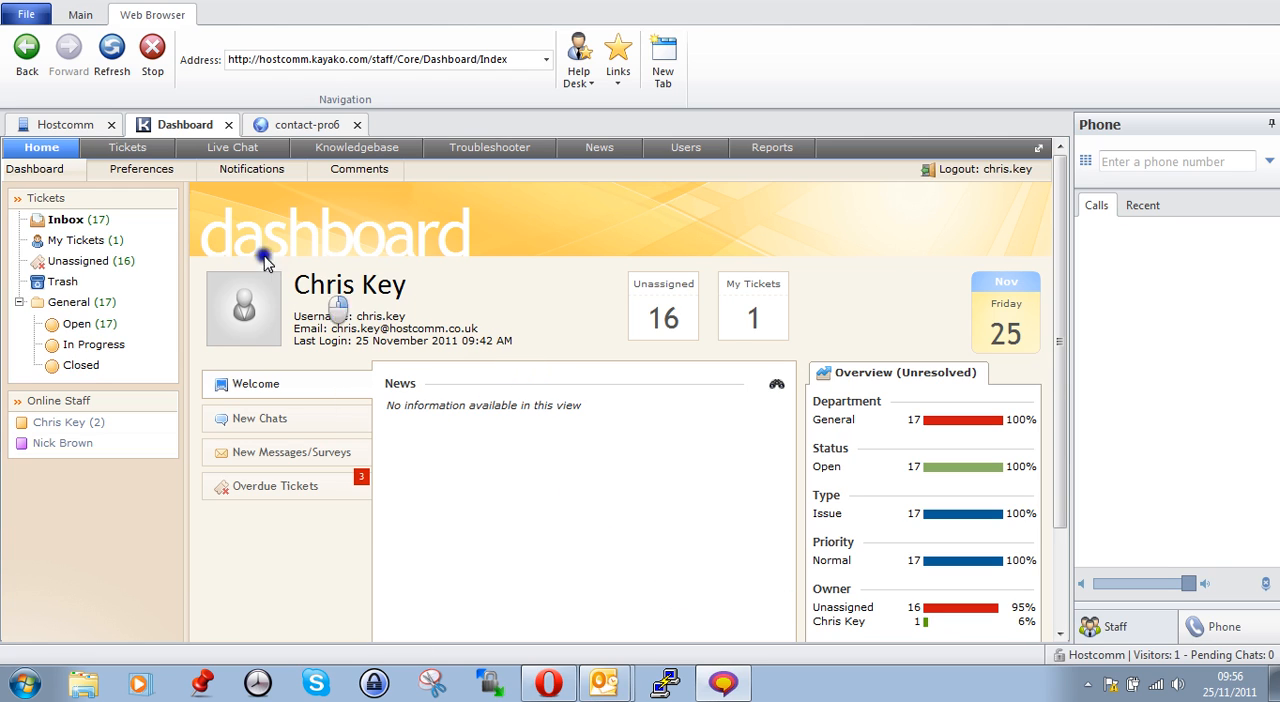
Show the Hostcomm site visitors on the map, inspect the visitor marked in the United Kingdom, and return to the visitor list
{"action": "left_click", "coordinate": [78, 125]}
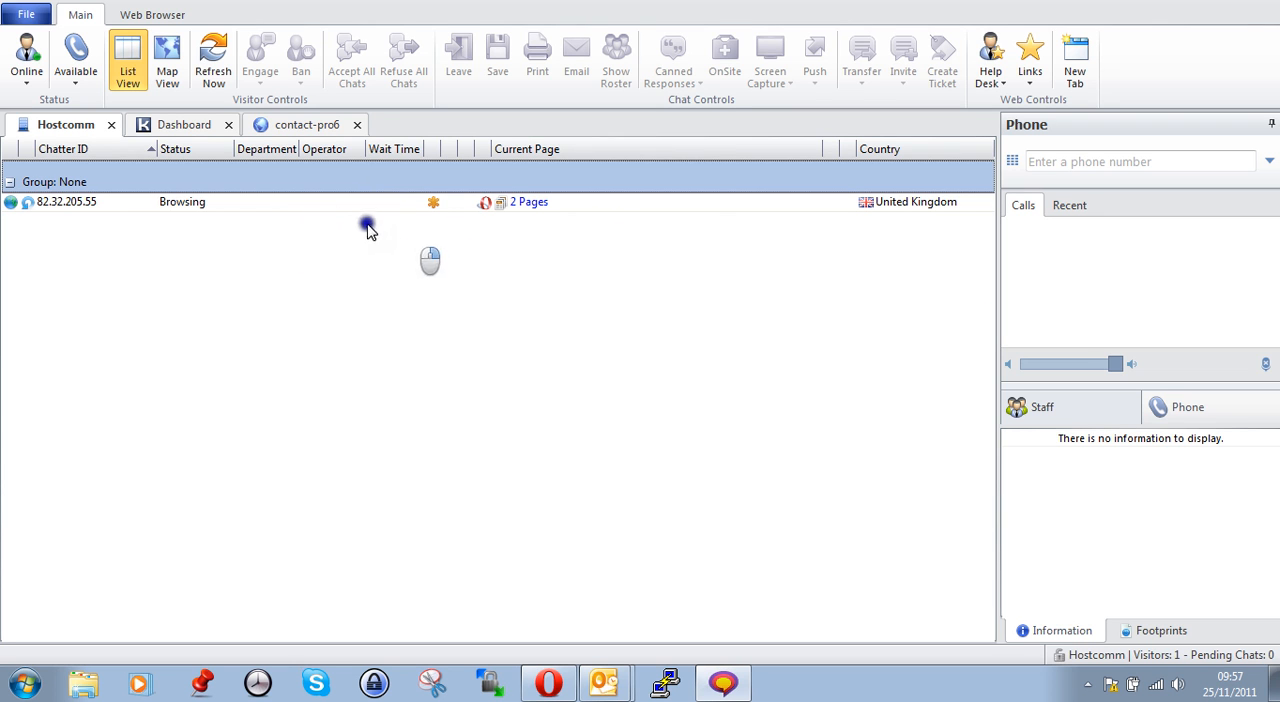
{"action": "left_click", "coordinate": [167, 72]}
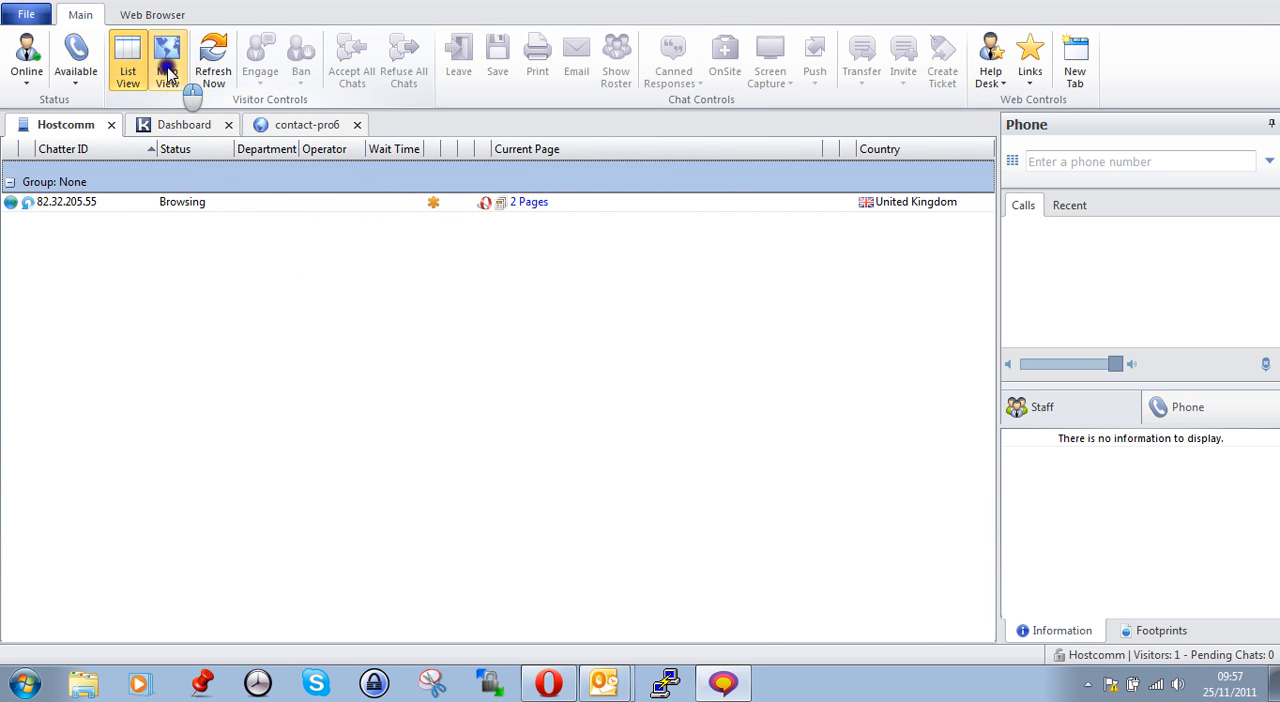
{"action": "left_click", "coordinate": [493, 333]}
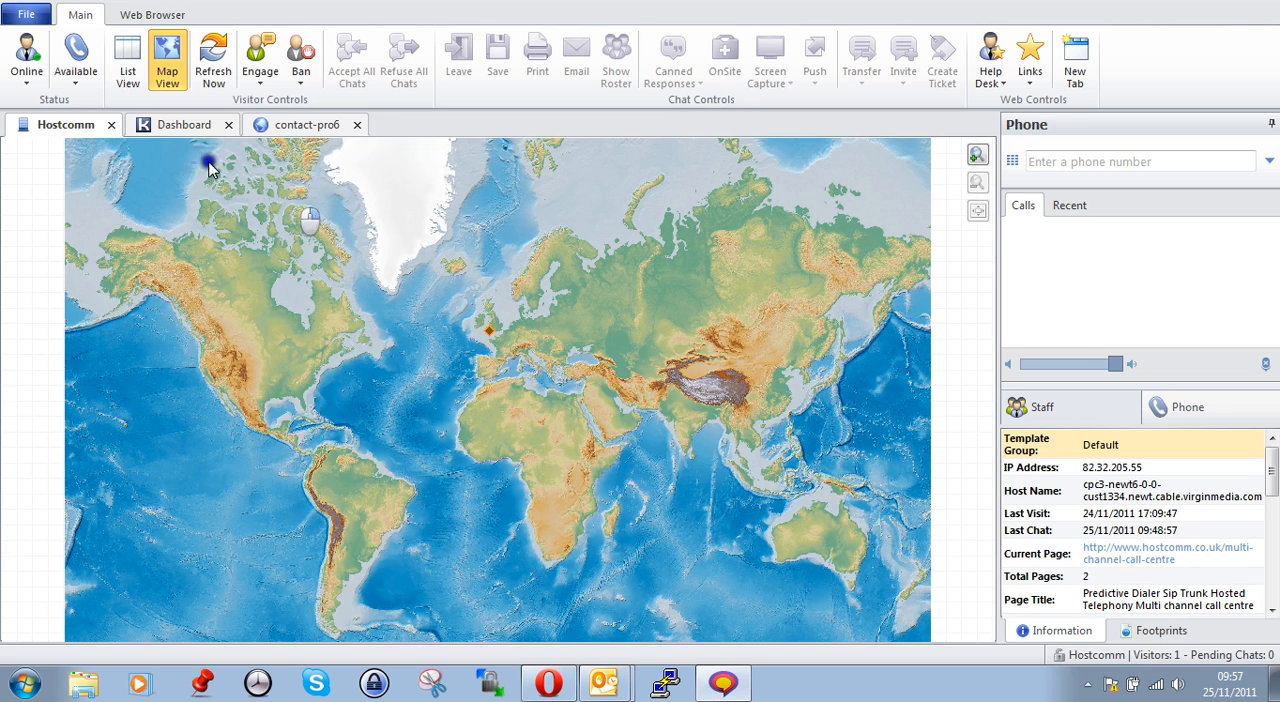
{"action": "left_click", "coordinate": [127, 70]}
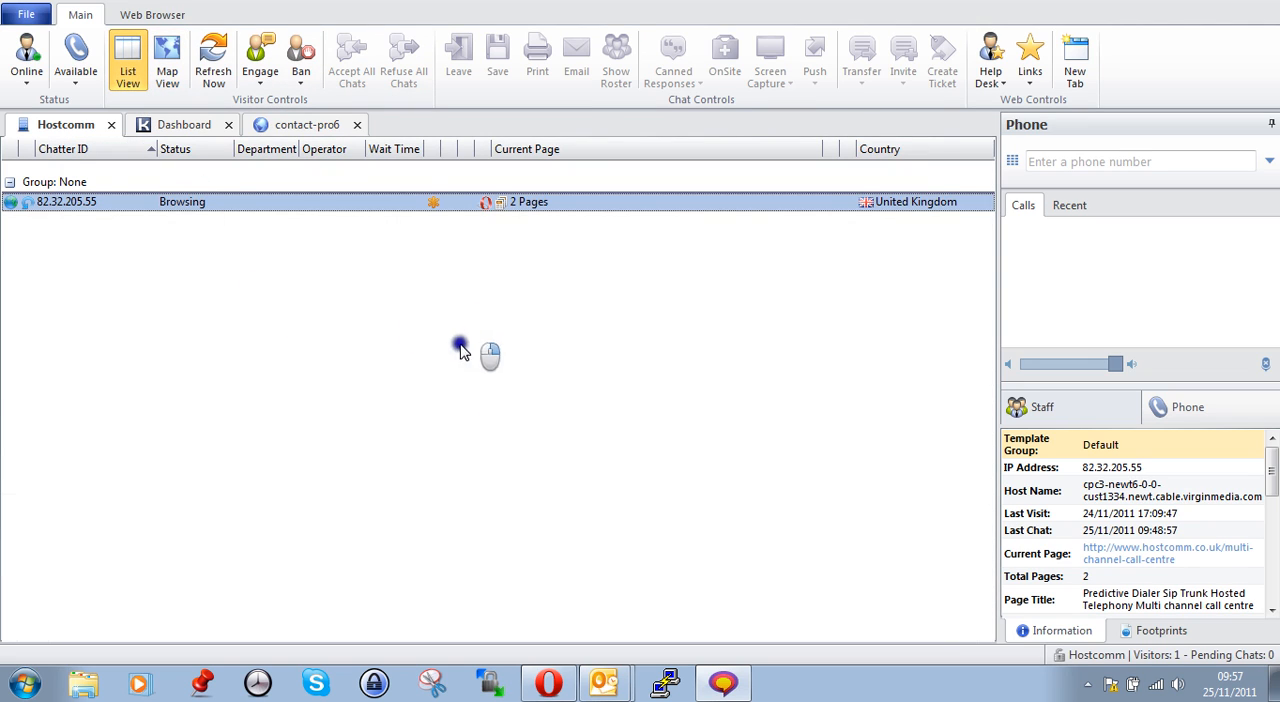
Switch to Opera and start a live chat from the Hostcomm website with the question "Hello there !"
{"action": "left_click", "coordinate": [548, 683]}
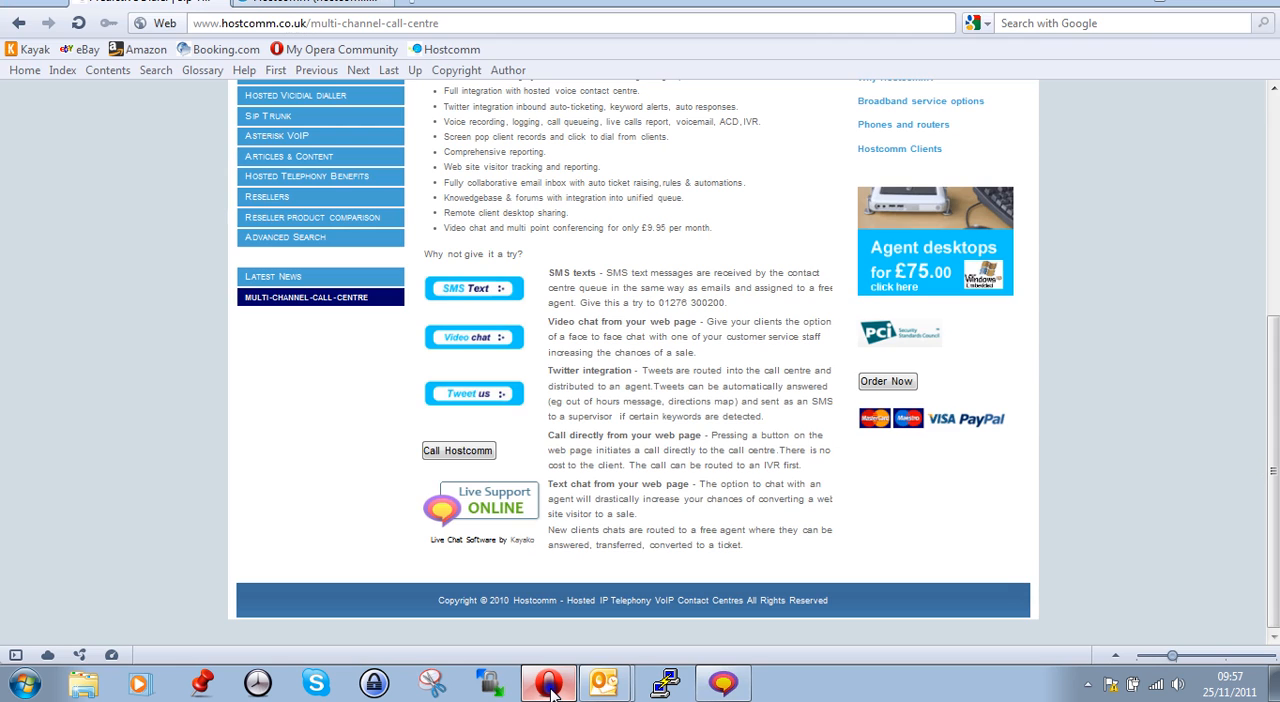
{"action": "left_click", "coordinate": [488, 505]}
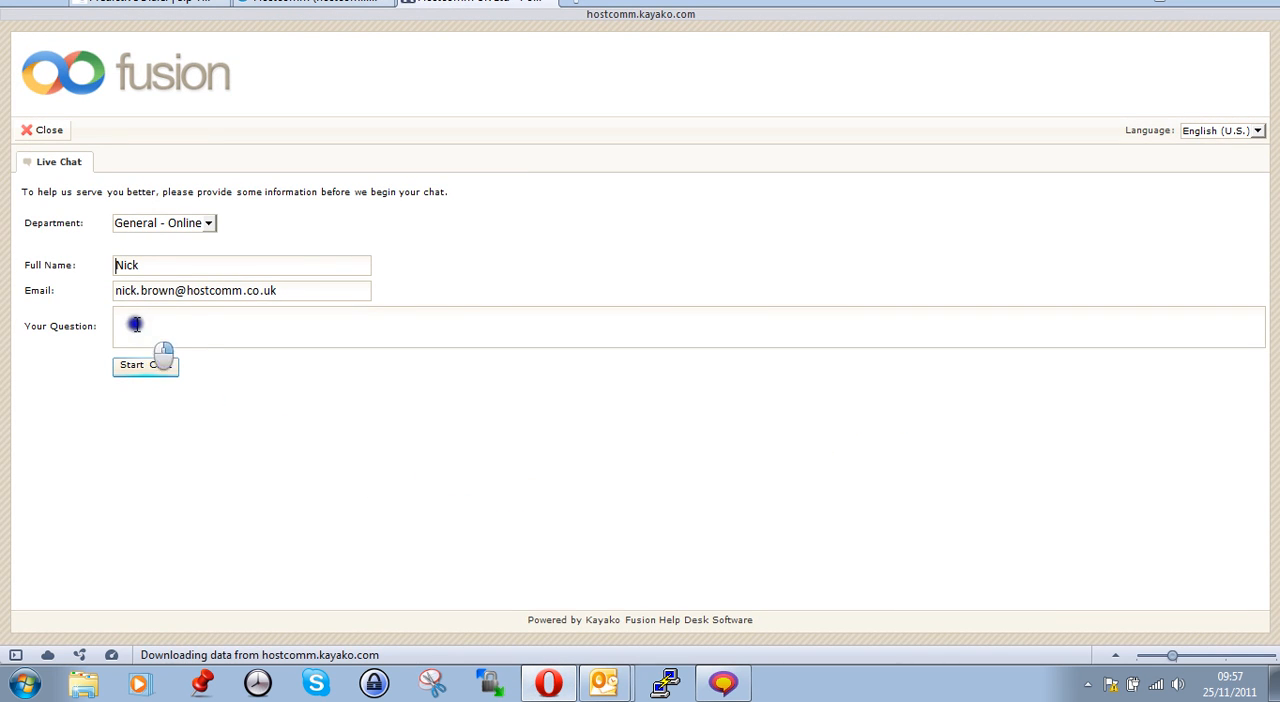
{"action": "left_click", "coordinate": [143, 331]}
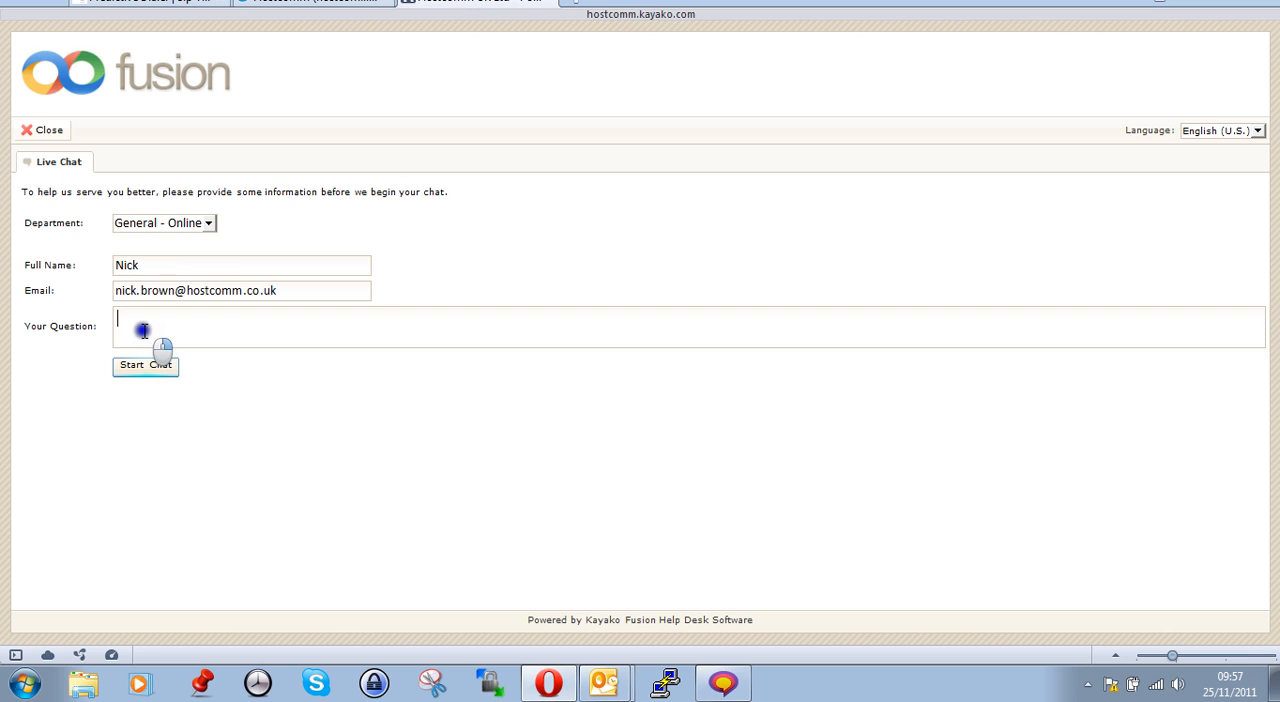
{"action": "type", "text": "Hello there !"}
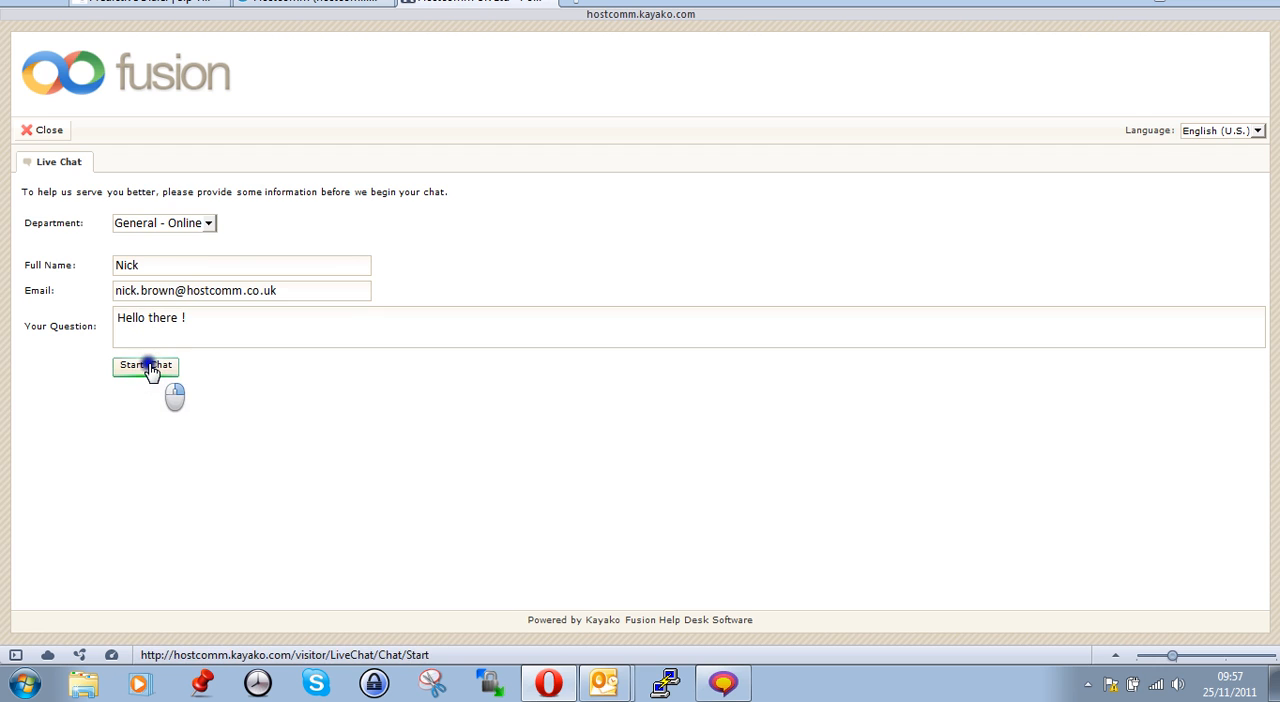
{"action": "left_click", "coordinate": [148, 366]}
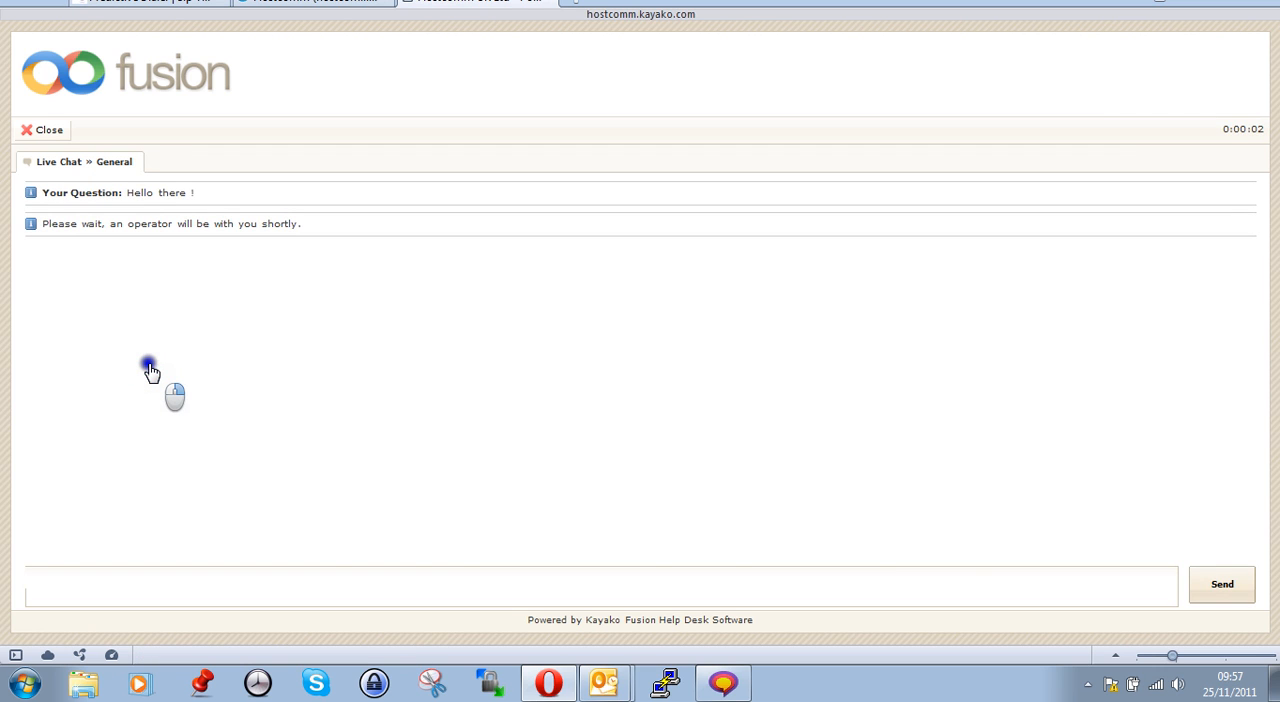
Switch to Kayako Desktop, accept the pending visitor chat and send the reply "Hello There back !"
{"action": "left_click", "coordinate": [666, 683]}
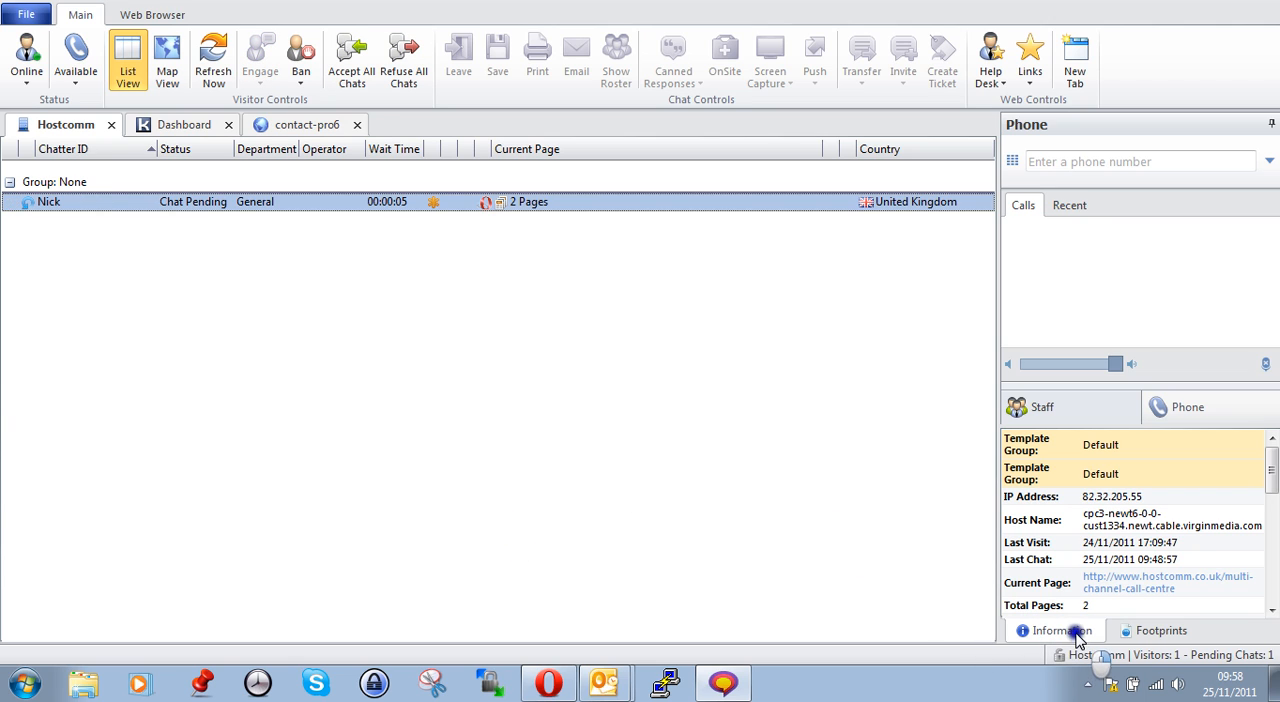
{"action": "left_click", "coordinate": [1076, 633]}
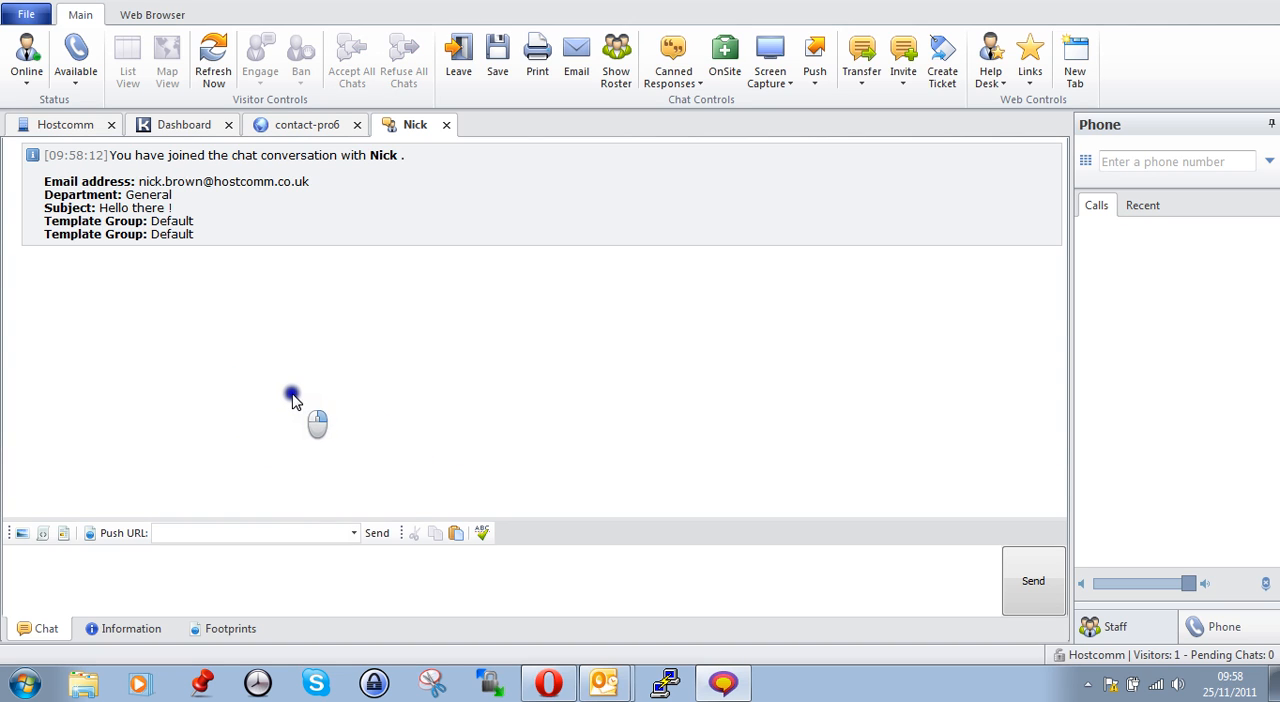
{"action": "left_click", "coordinate": [116, 568]}
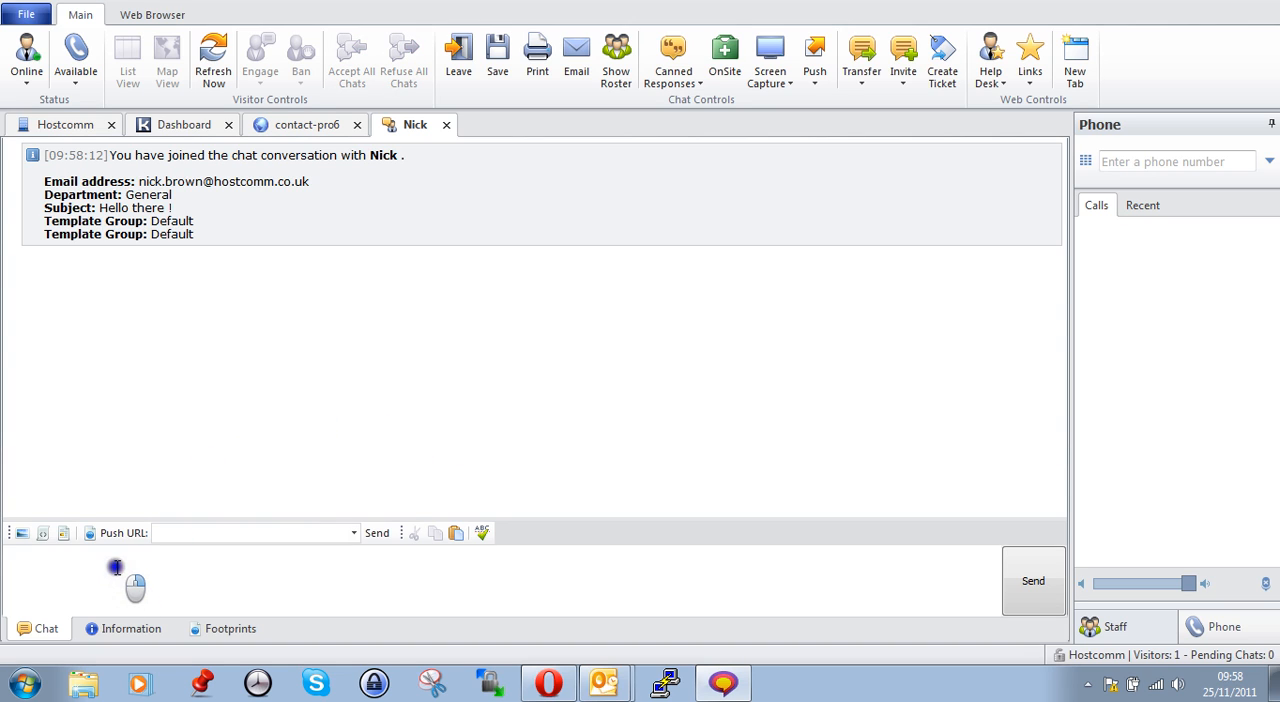
{"action": "type", "text": "Hello There back !"}
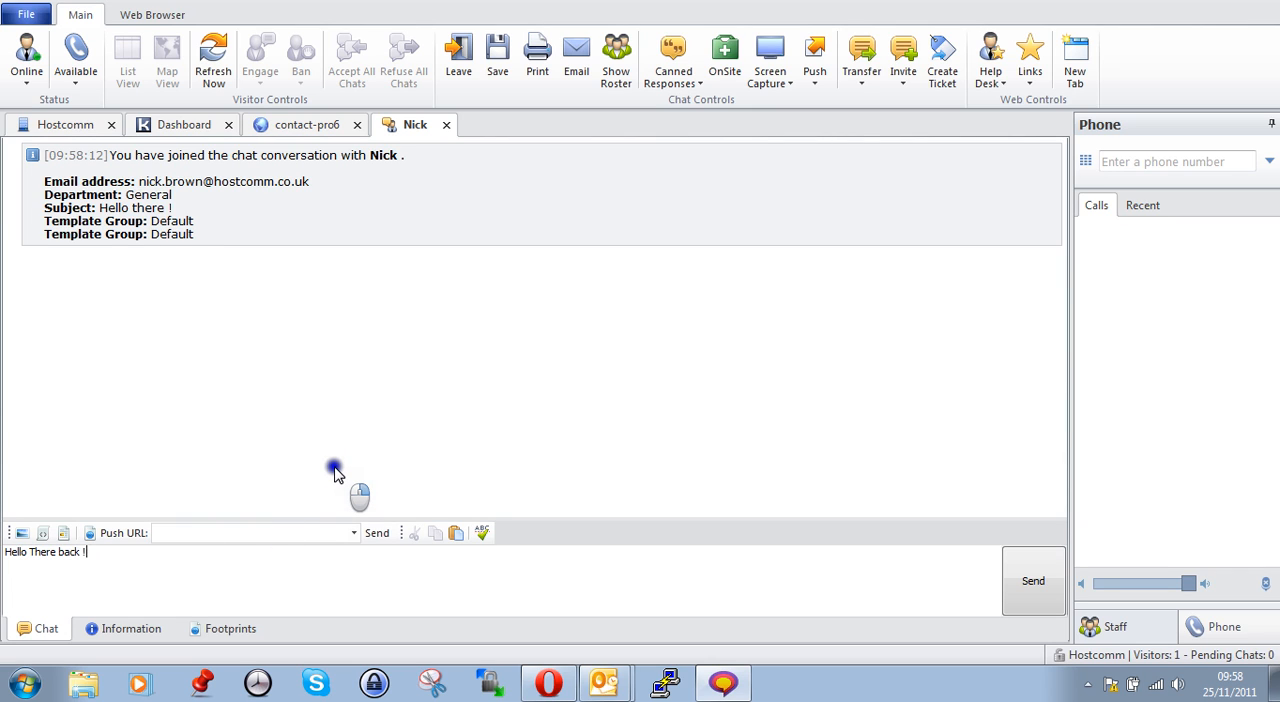
{"action": "key", "text": "Return"}
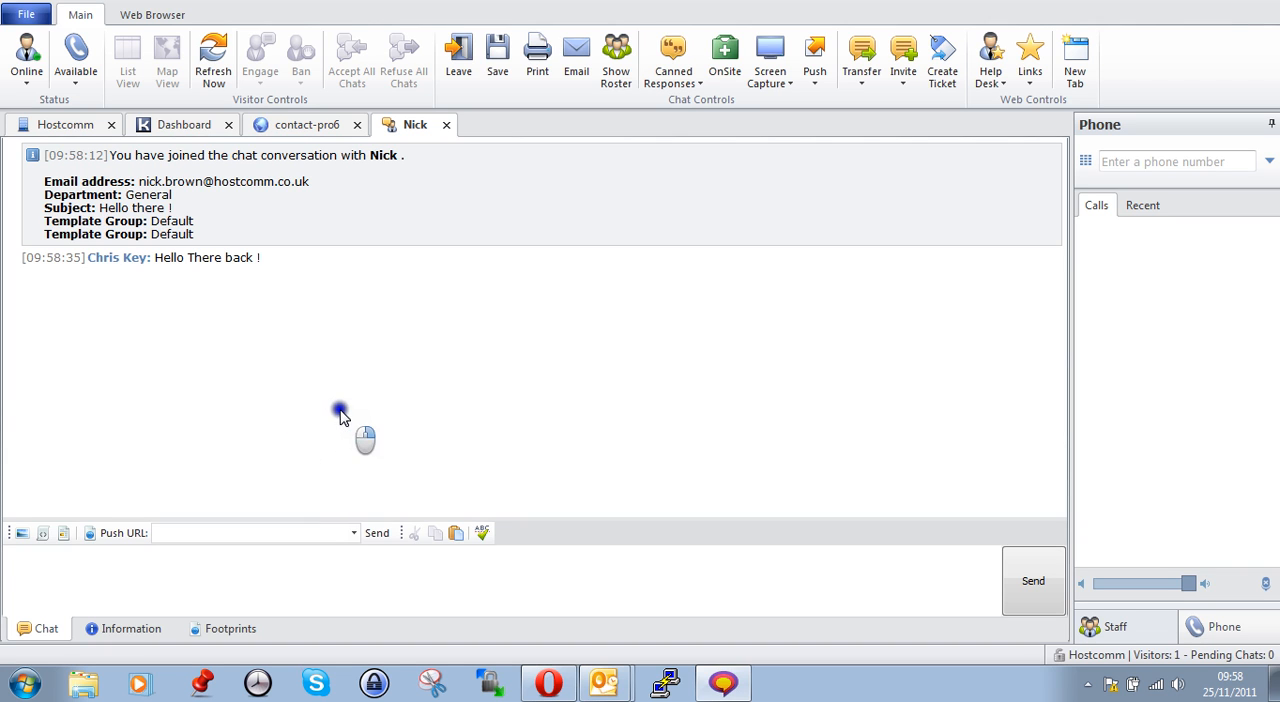
Check the reply in the visitor's chat in Opera, and create a ticket from the conversation in Kayako Desktop
{"action": "left_click", "coordinate": [552, 683]}
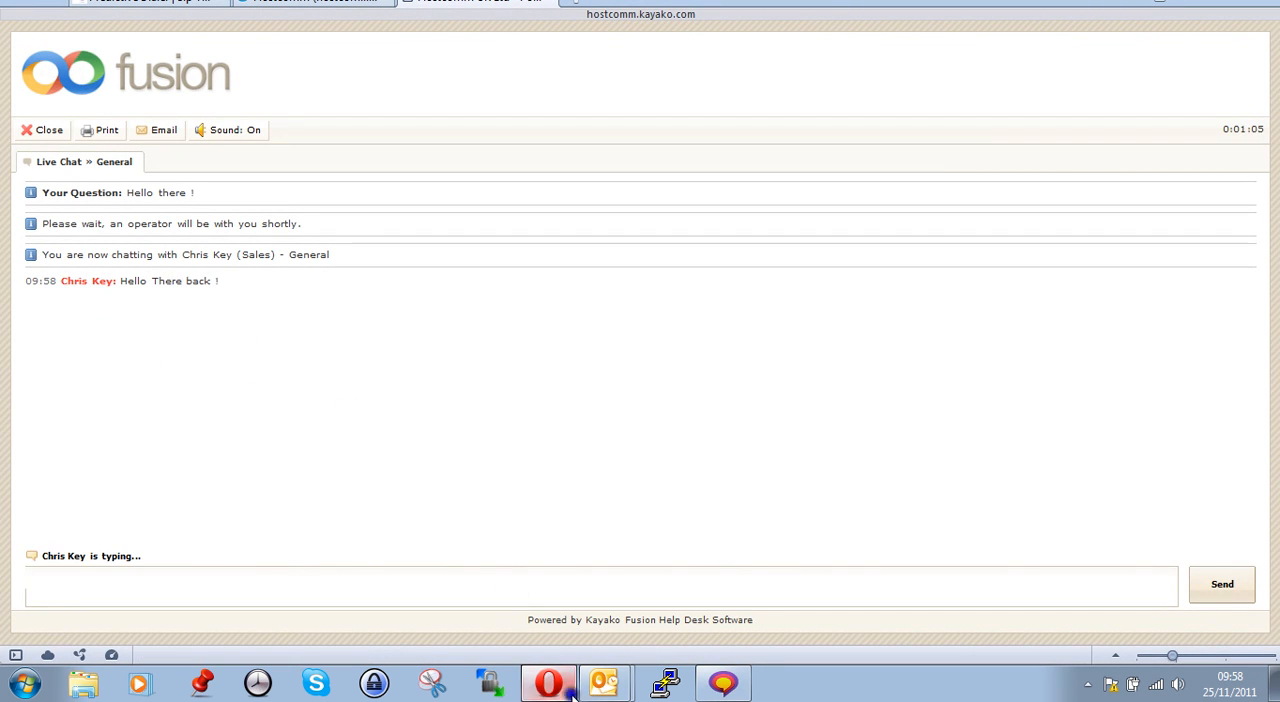
{"action": "left_click", "coordinate": [725, 683]}
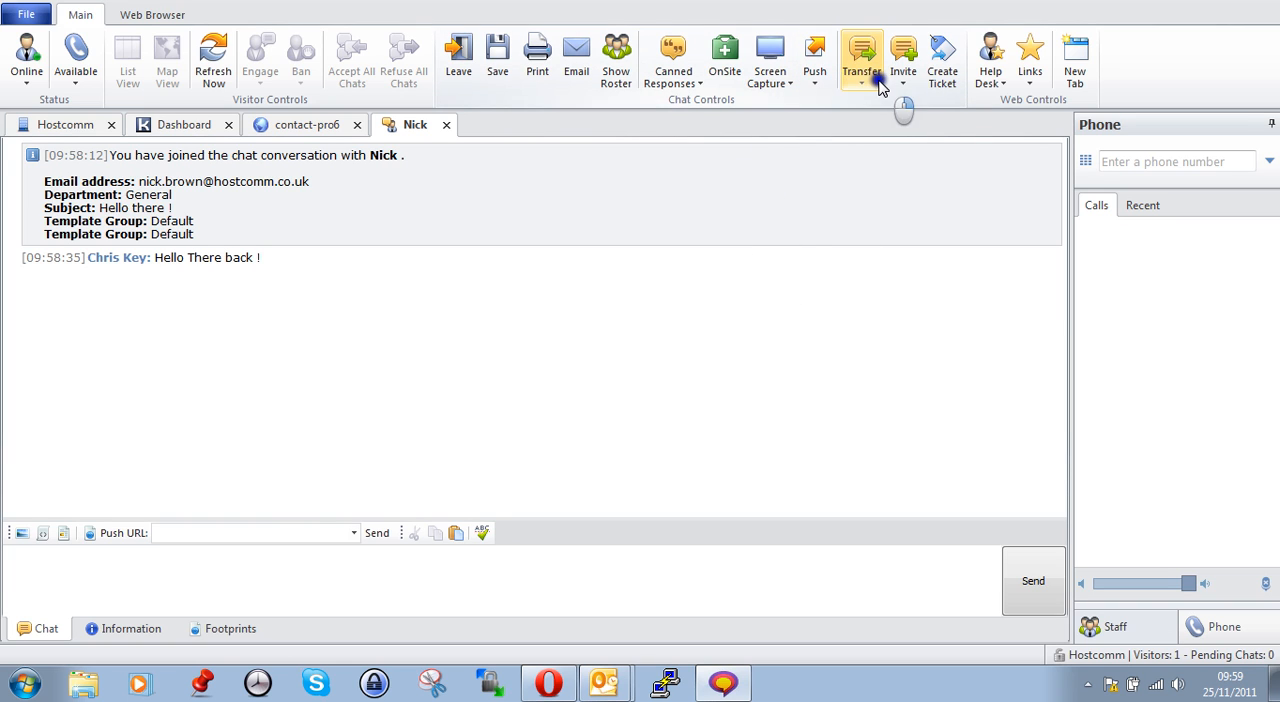
{"action": "left_click", "coordinate": [947, 85]}
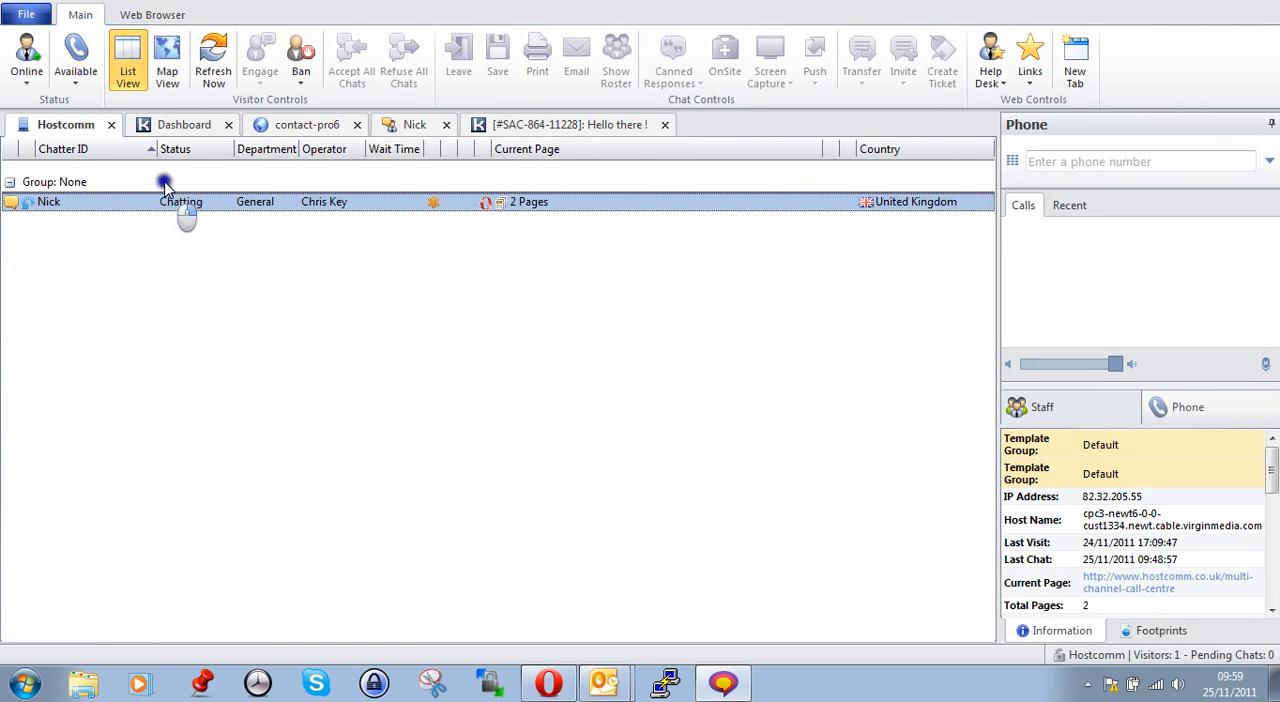
Review the staff dashboard, the visitor list and the open chat with its canned response and roster controls
{"action": "left_click", "coordinate": [183, 133]}
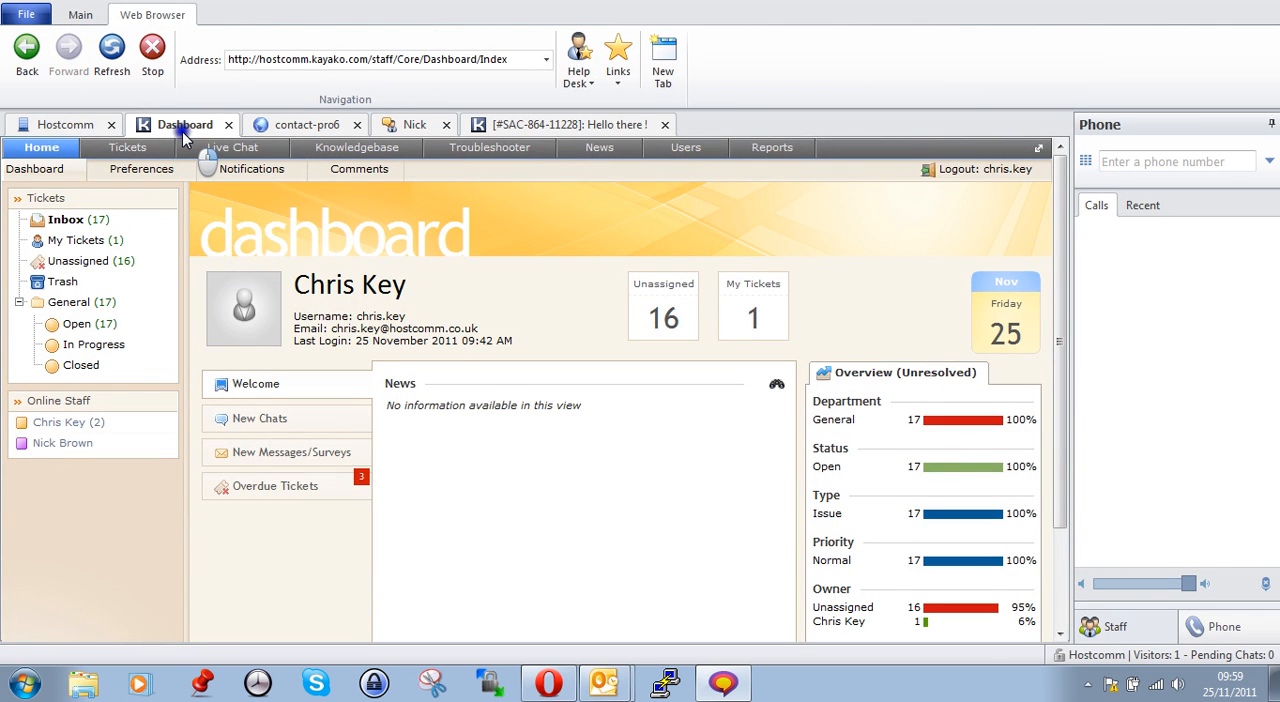
{"action": "left_click", "coordinate": [105, 127]}
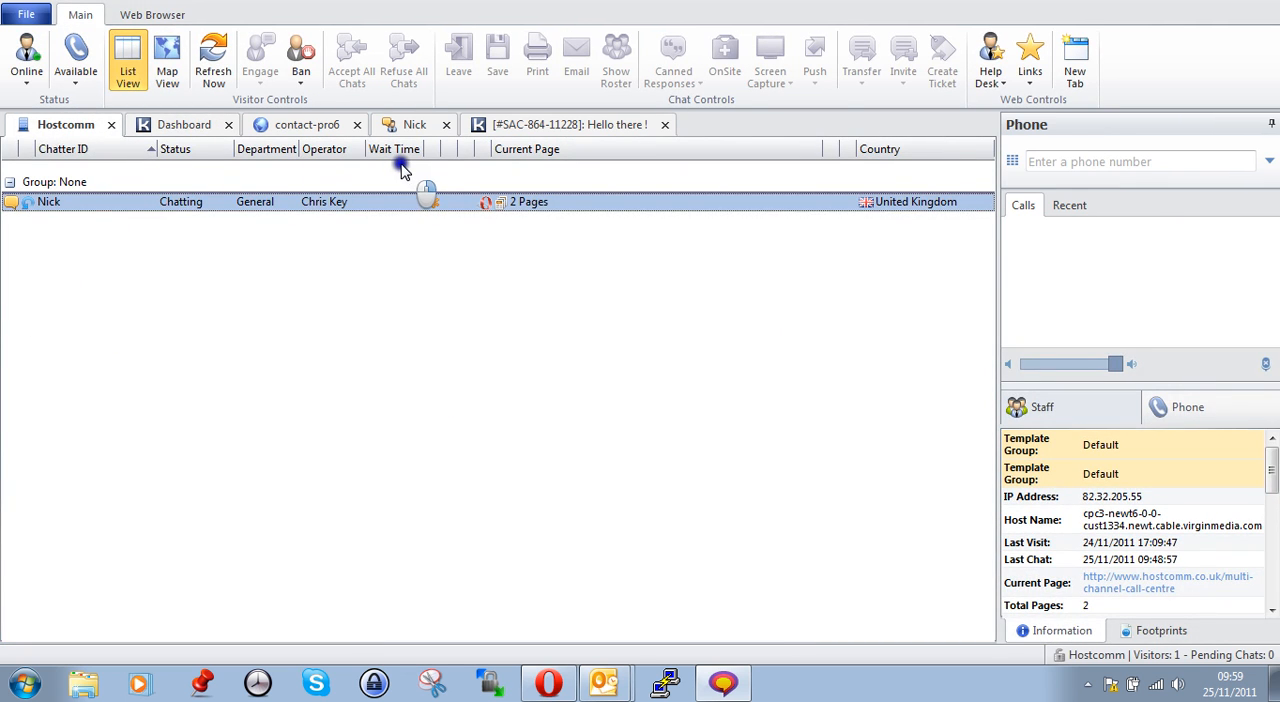
{"action": "left_click", "coordinate": [412, 126]}
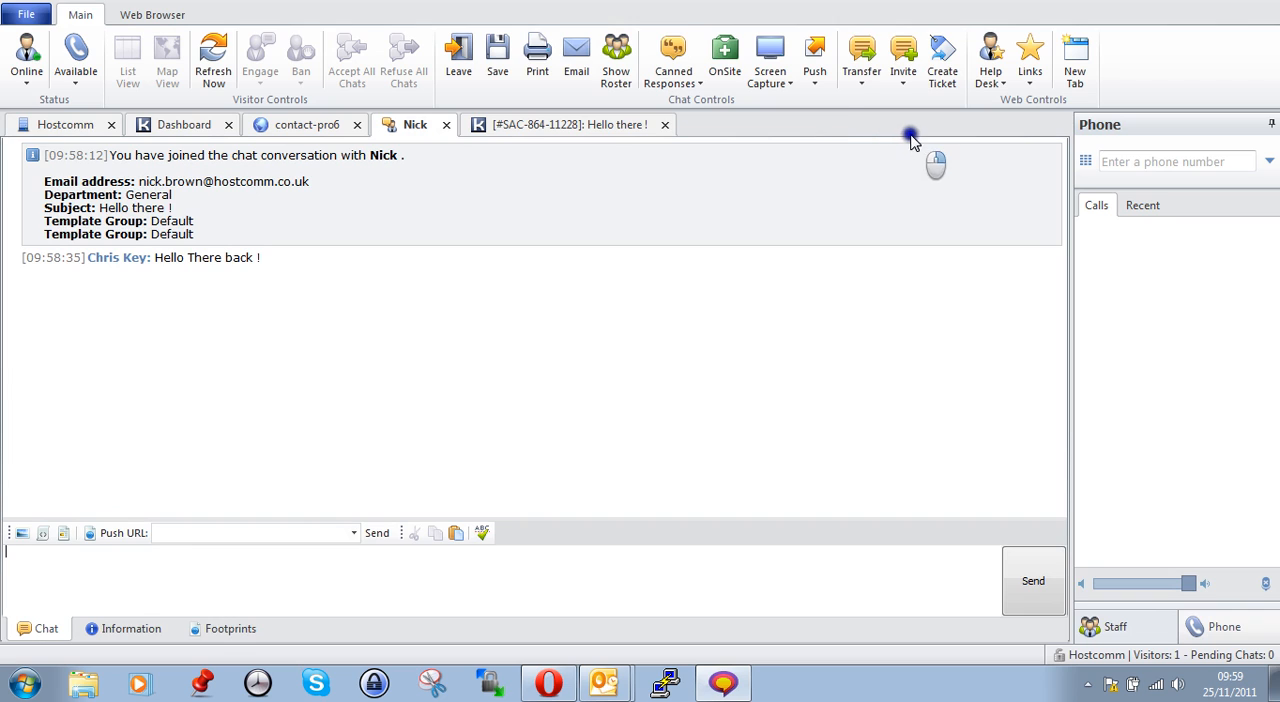
{"action": "left_click", "coordinate": [673, 82]}
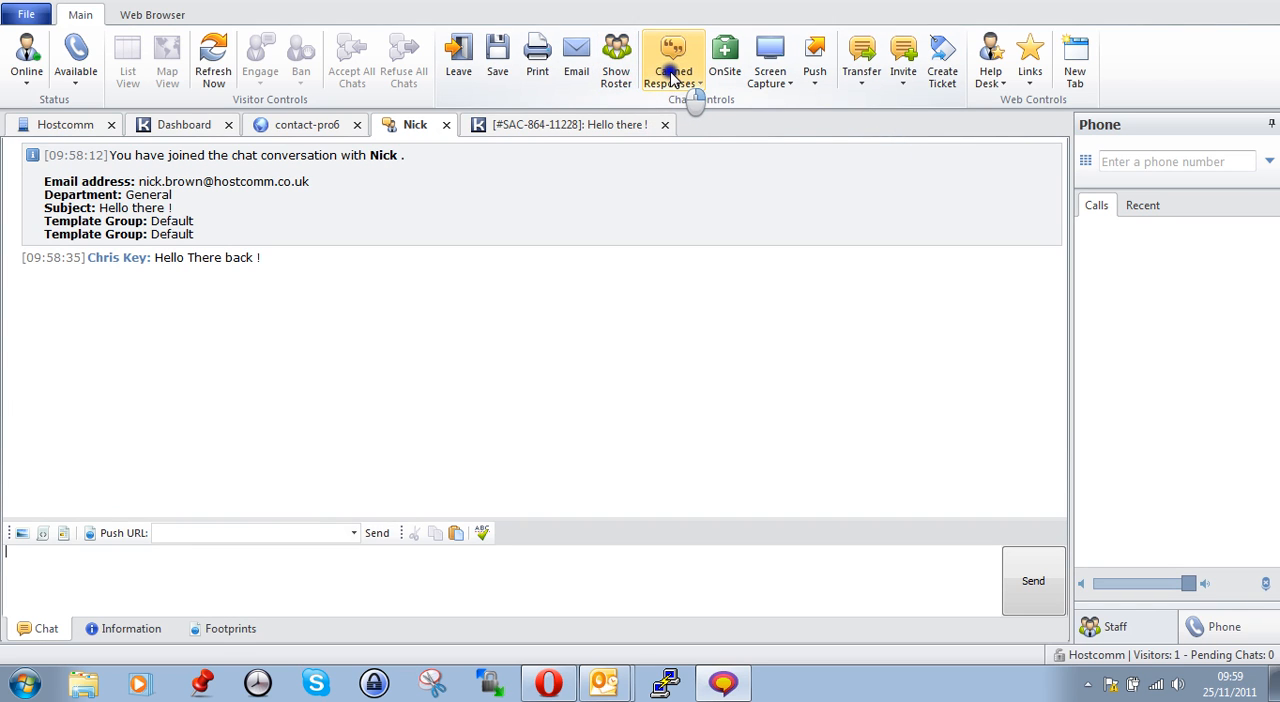
{"action": "left_click", "coordinate": [616, 88]}
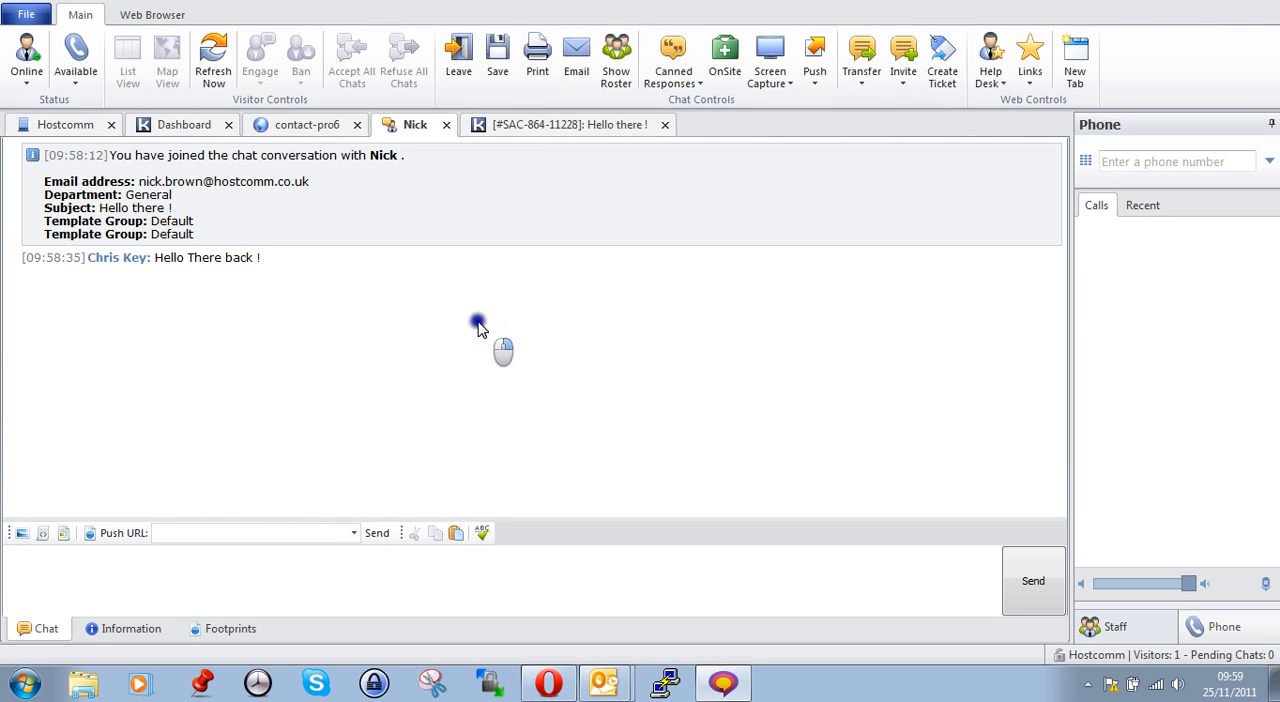
{"action": "left_click", "coordinate": [182, 128]}
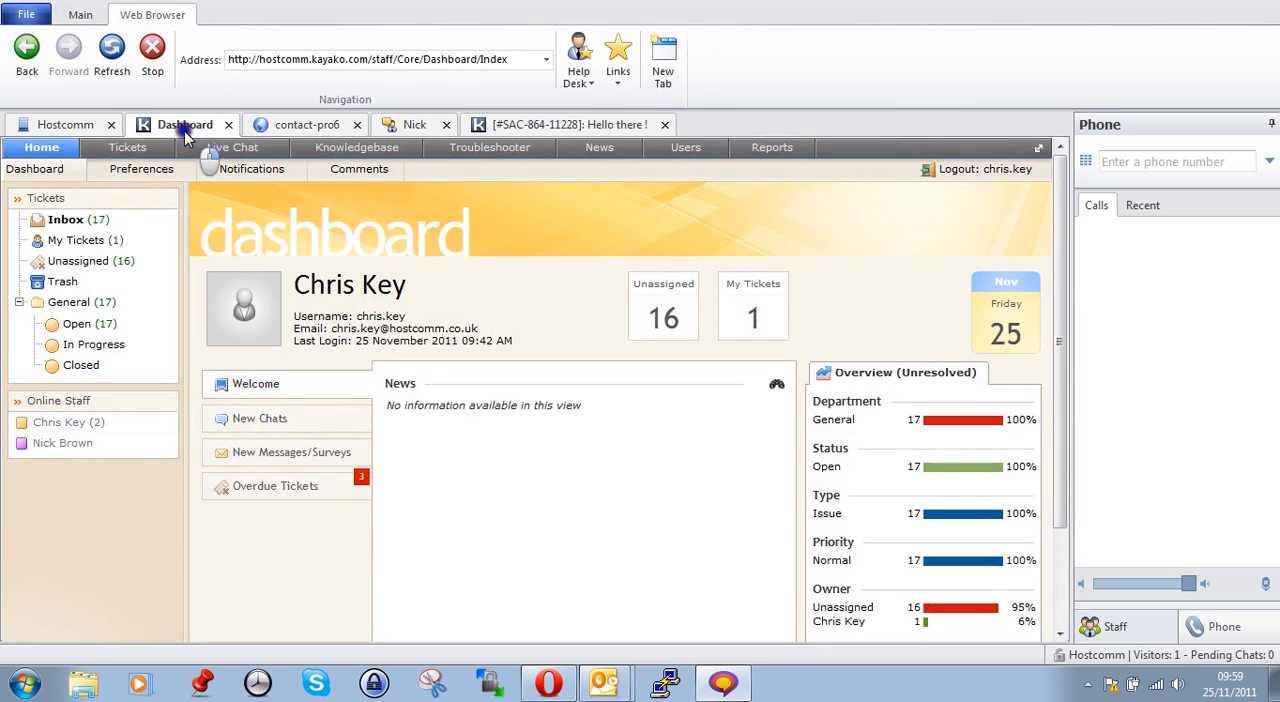
{"action": "left_click", "coordinate": [66, 128]}
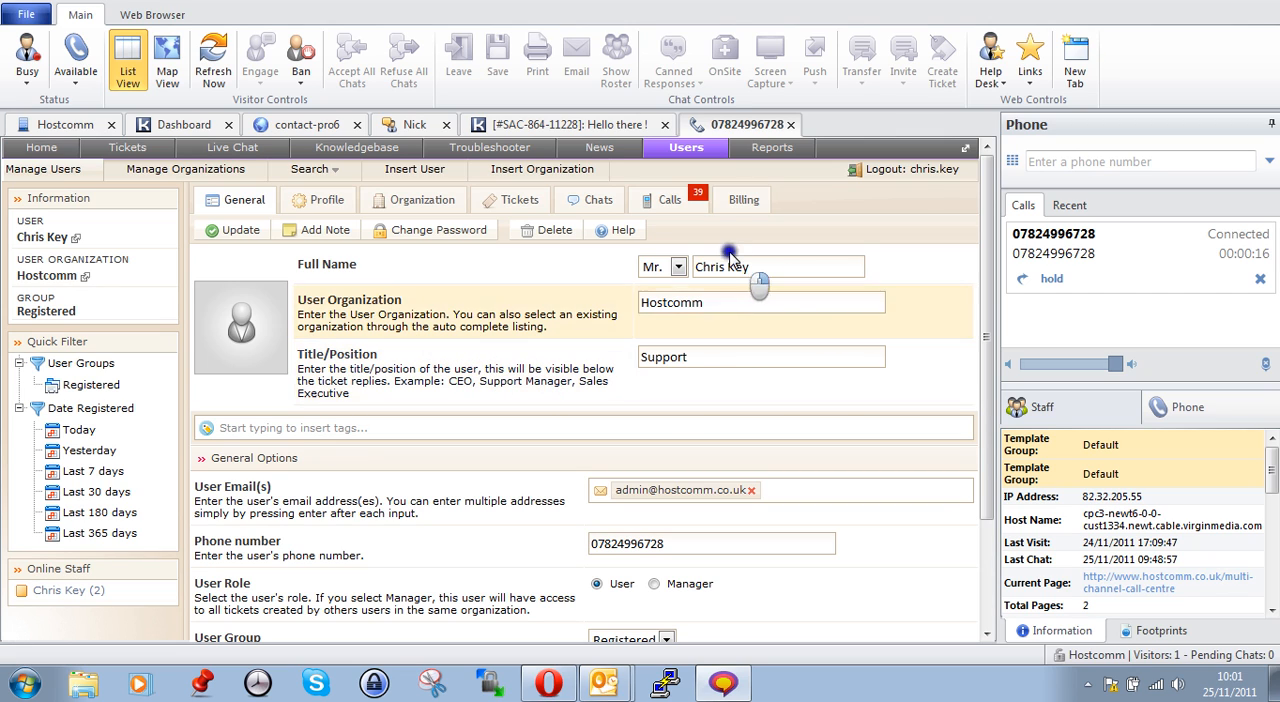
Examine the connected caller's user record, covering name, phone number, call history and organization, and show the phone's dial pad
{"action": "left_click_drag", "start_coordinate": [762, 268], "coordinate": [637, 336]}
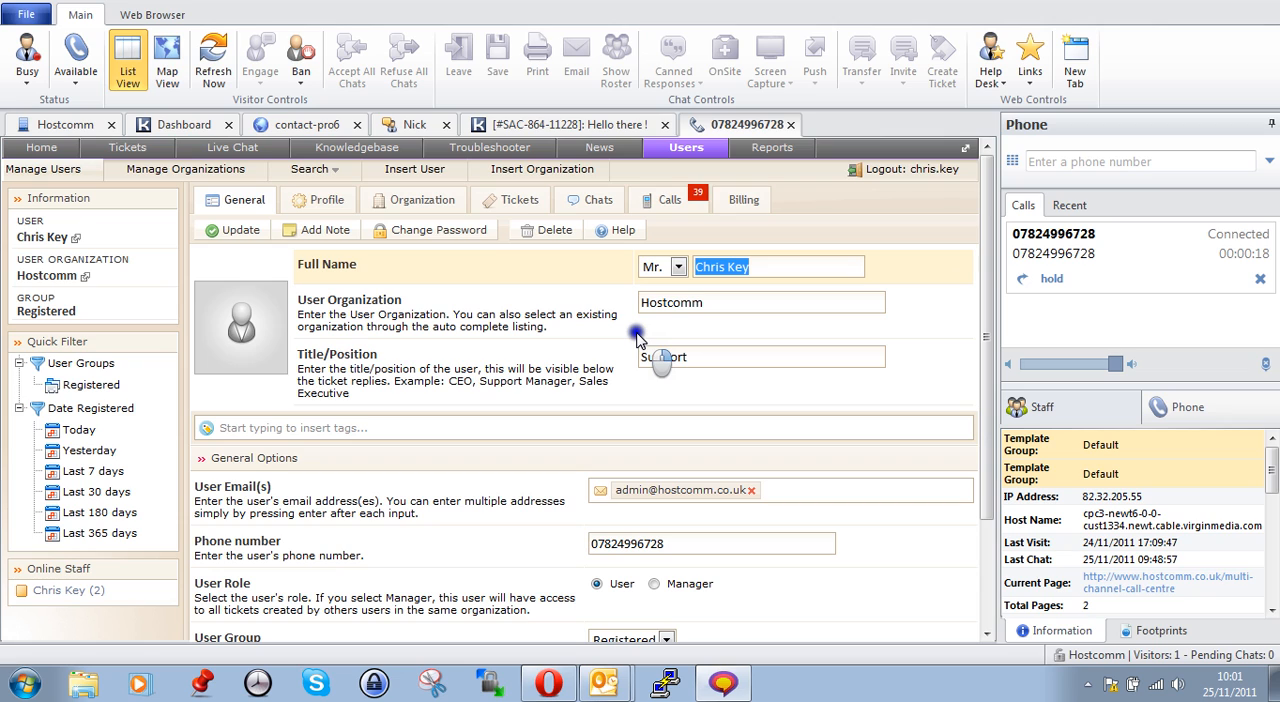
{"action": "left_click_drag", "start_coordinate": [690, 545], "coordinate": [580, 545]}
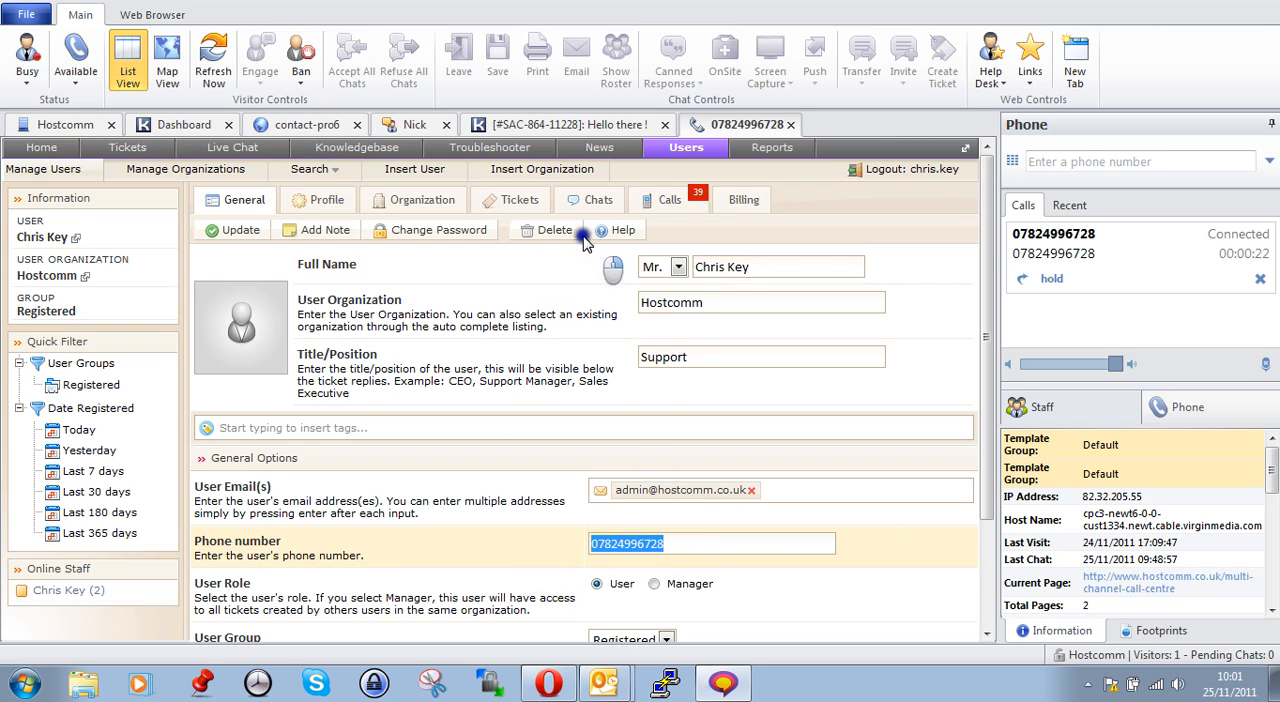
{"action": "left_click", "coordinate": [662, 205]}
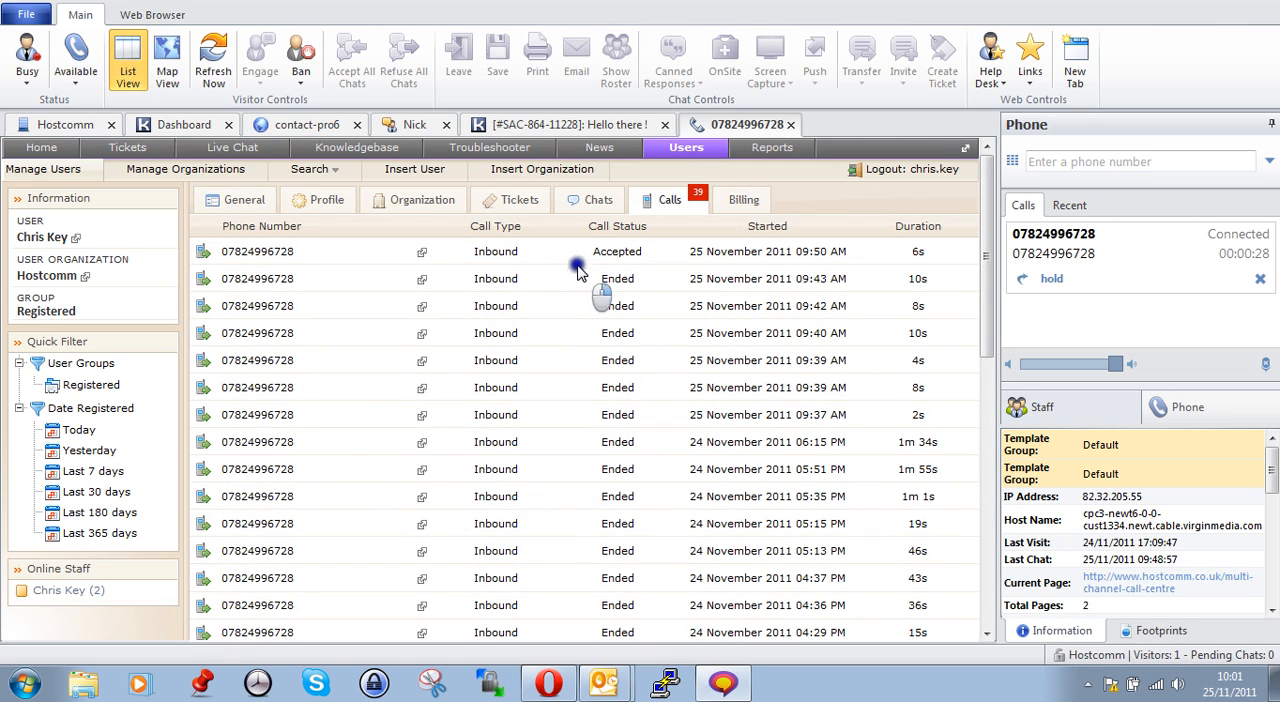
{"action": "left_click", "coordinate": [405, 204]}
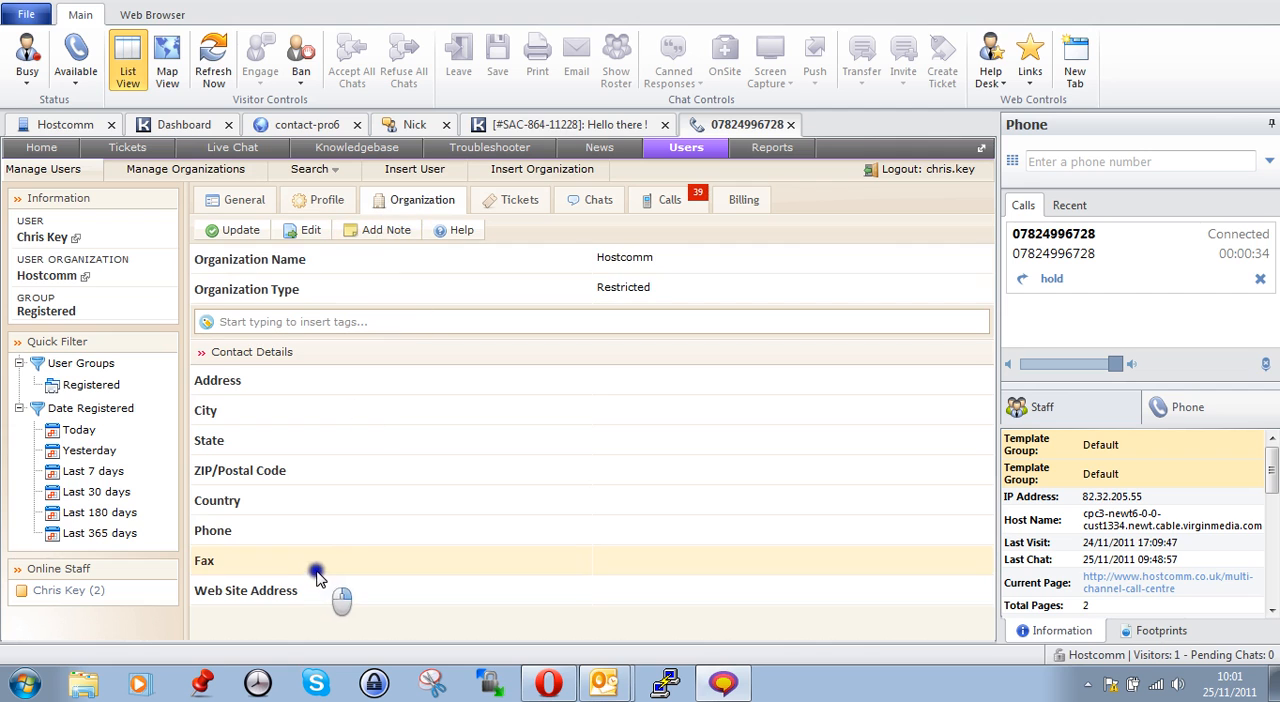
{"action": "left_click", "coordinate": [330, 205]}
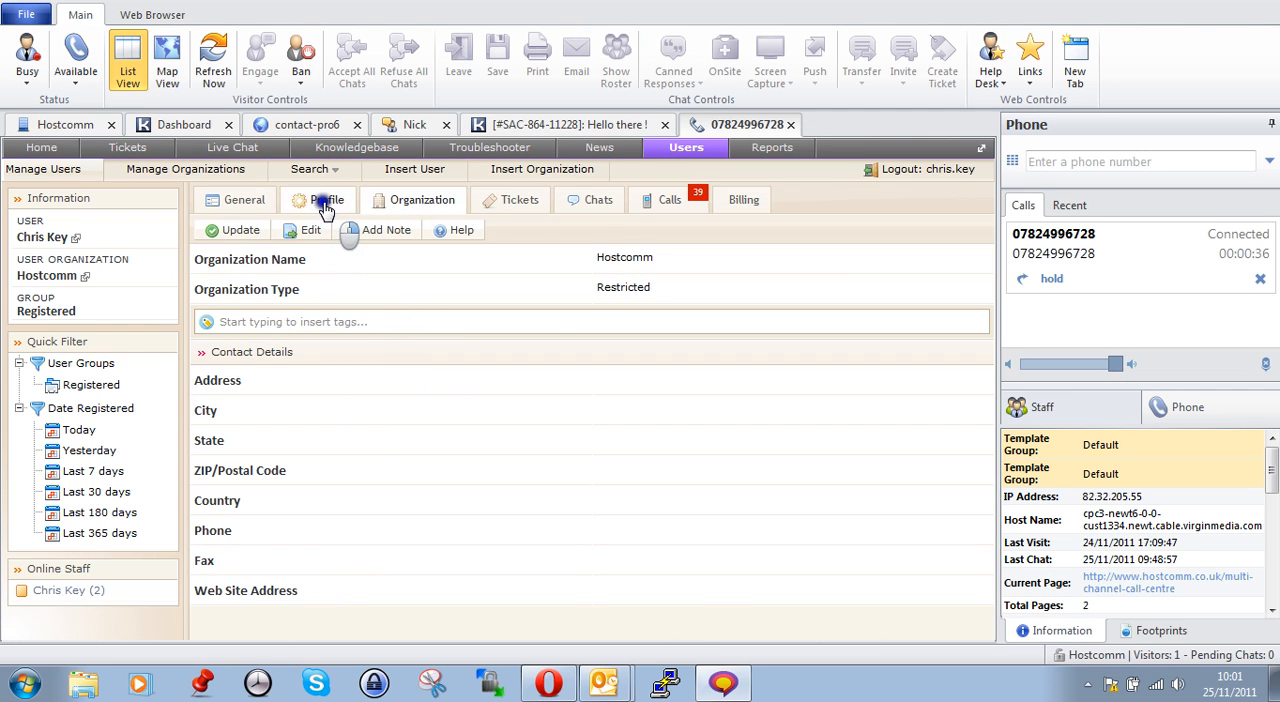
{"action": "left_click", "coordinate": [247, 205]}
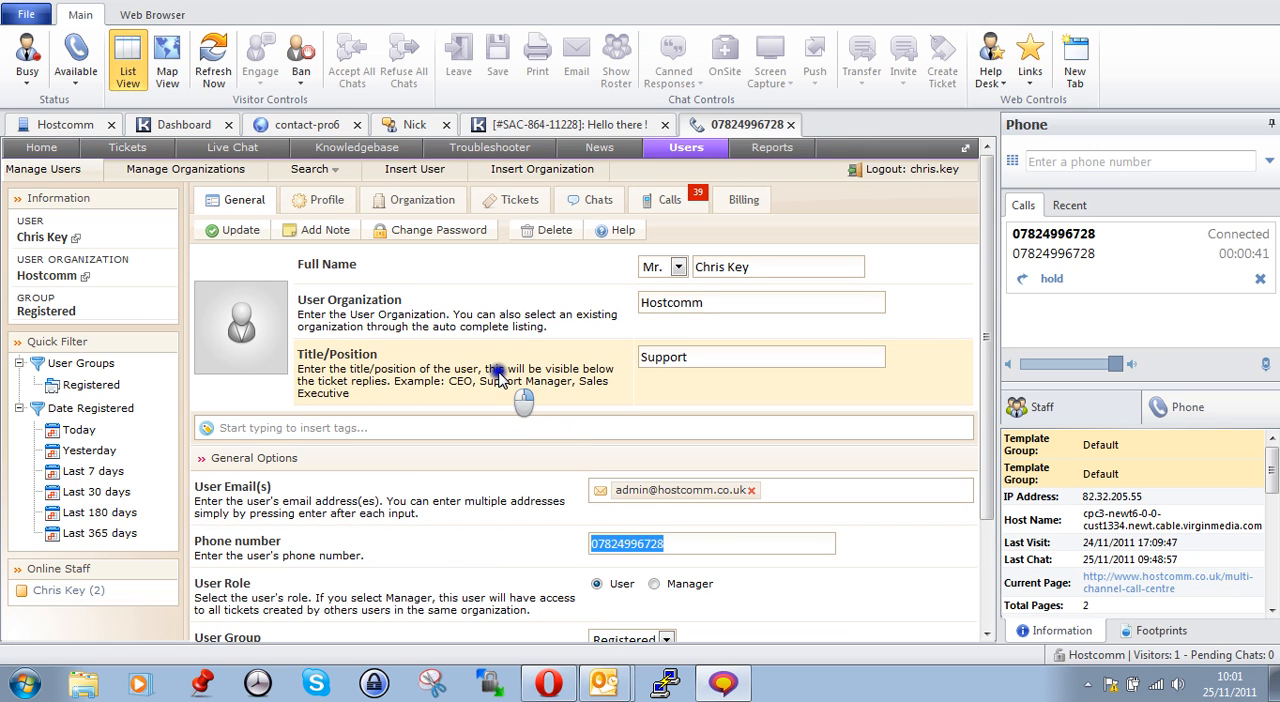
{"action": "left_click", "coordinate": [1014, 162]}
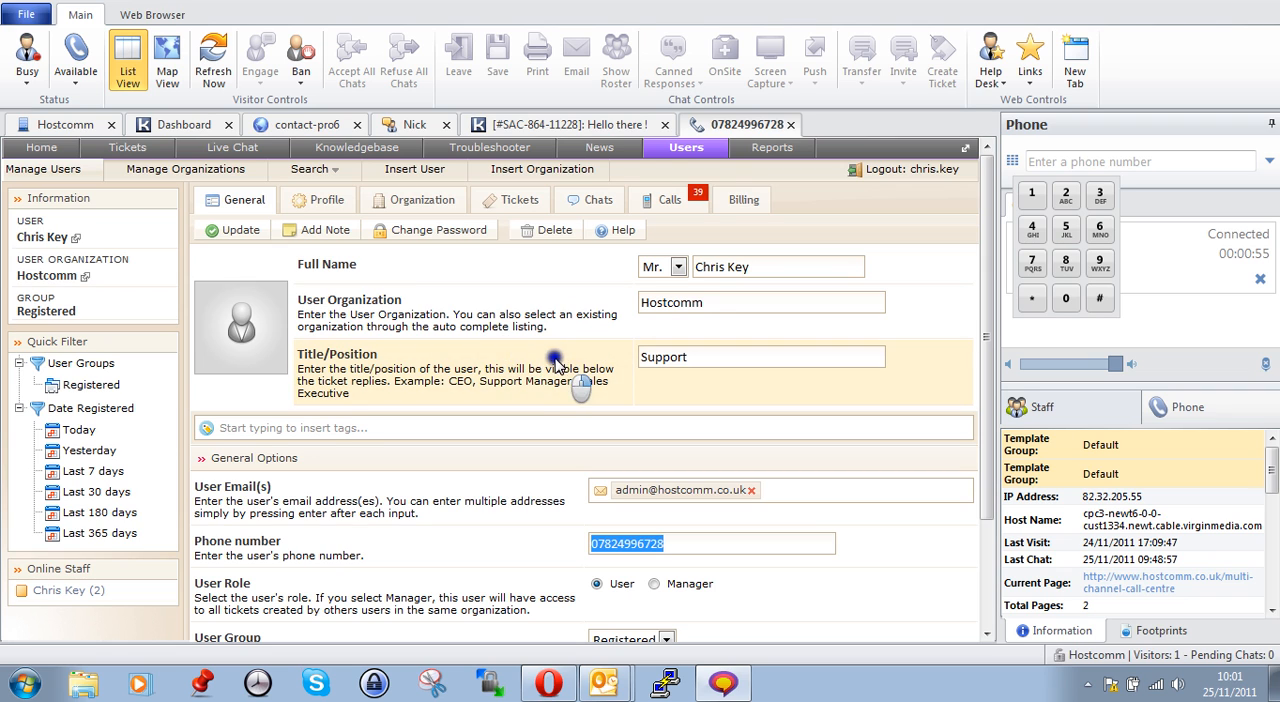
Open the Call Flows report in the contact-pro6 portal and refresh its list of active calls
{"action": "left_click", "coordinate": [283, 126]}
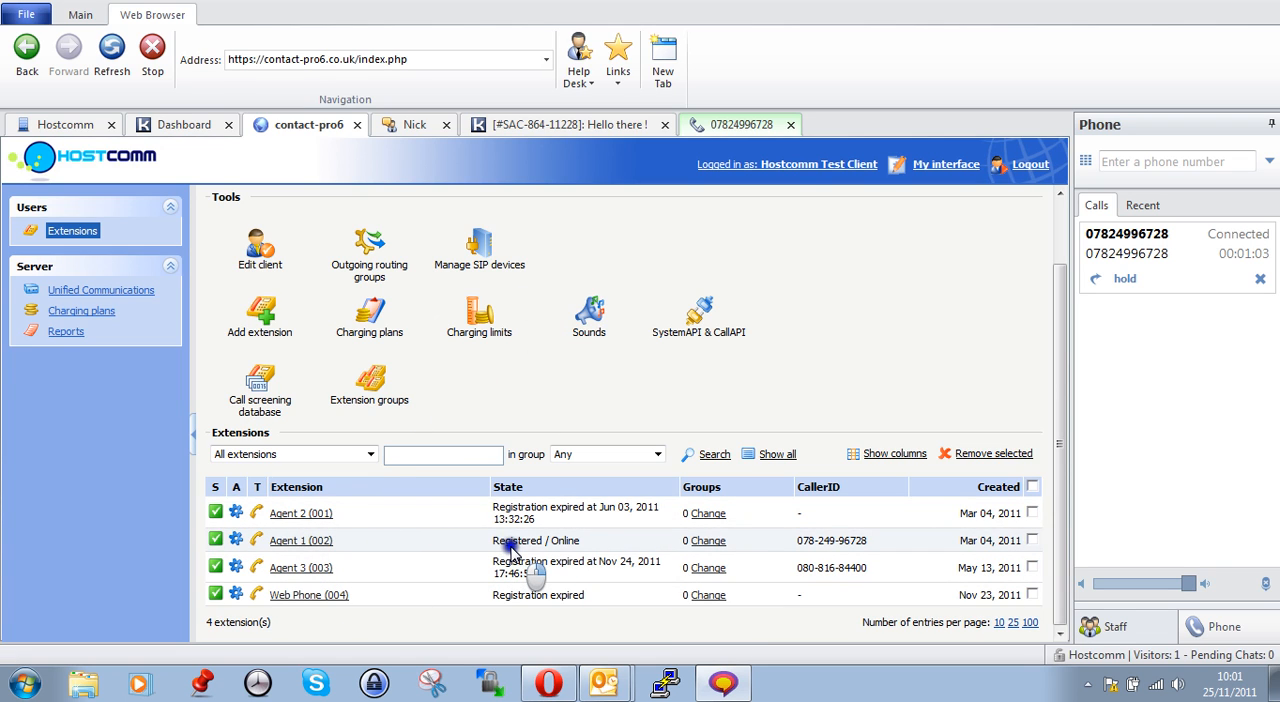
{"action": "left_click", "coordinate": [65, 331]}
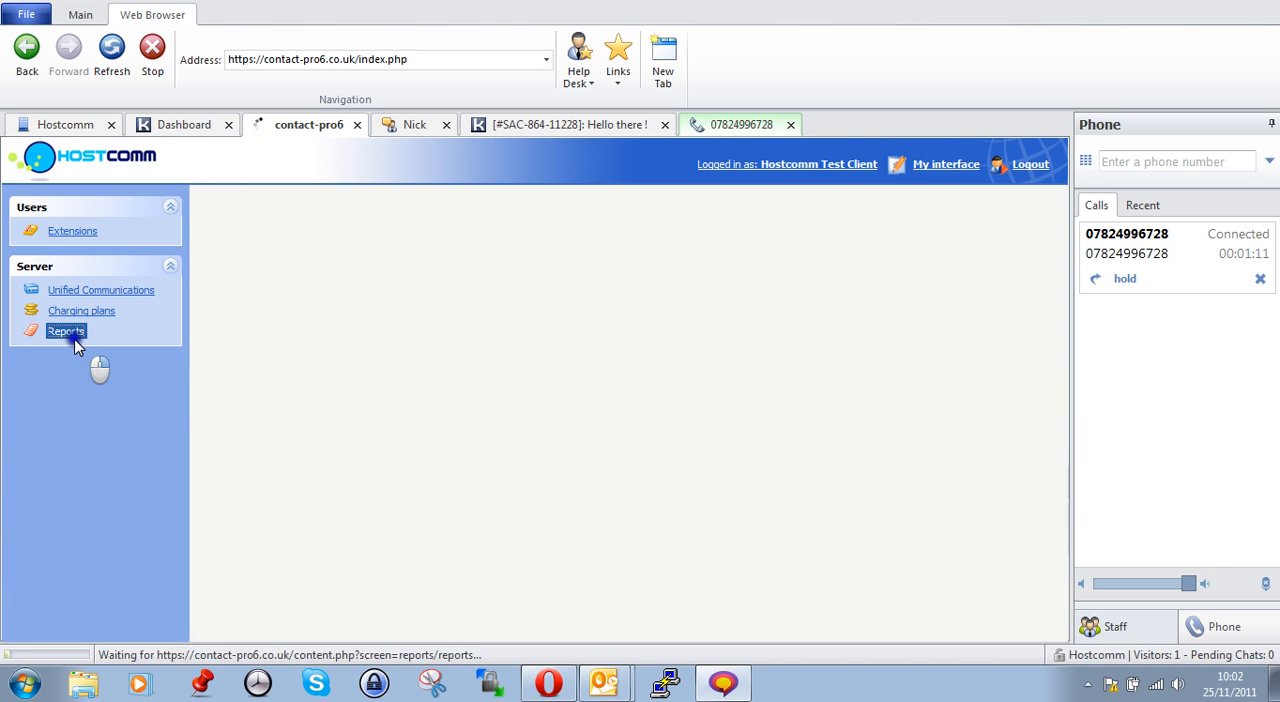
{"action": "left_click", "coordinate": [377, 270]}
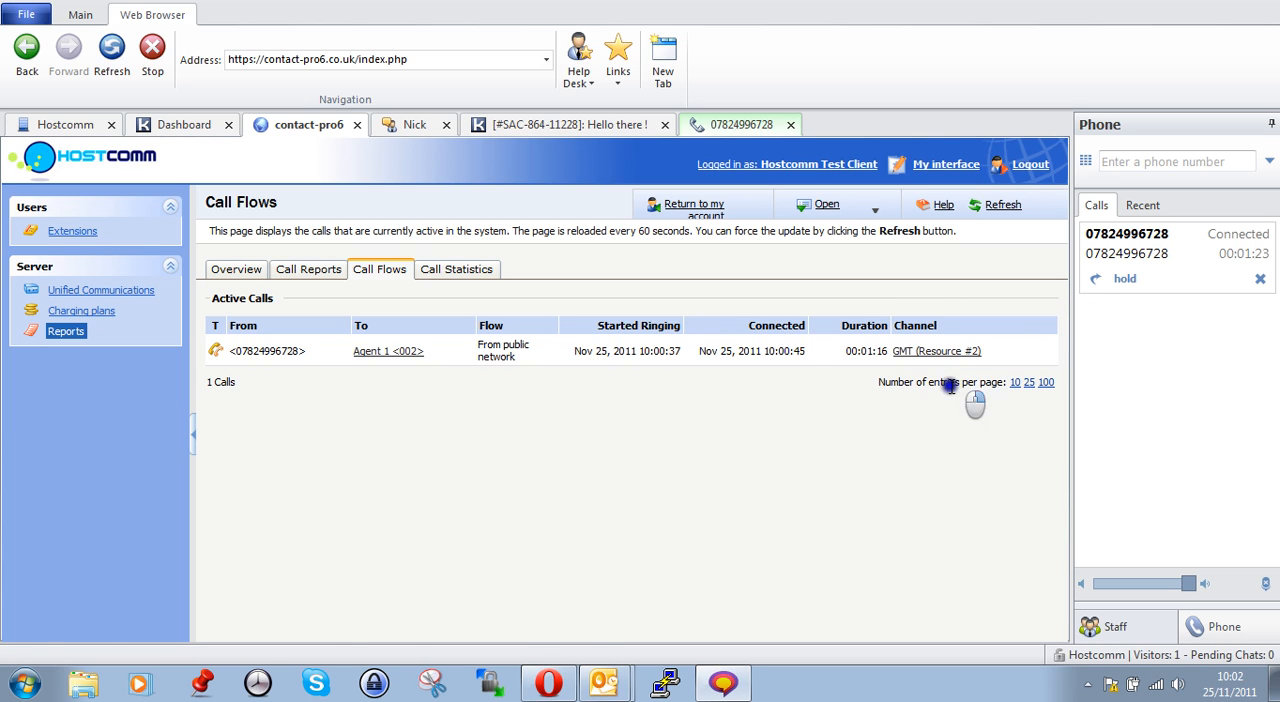
{"action": "left_click", "coordinate": [1000, 205]}
{"action": "left_click", "coordinate": [1000, 208]}
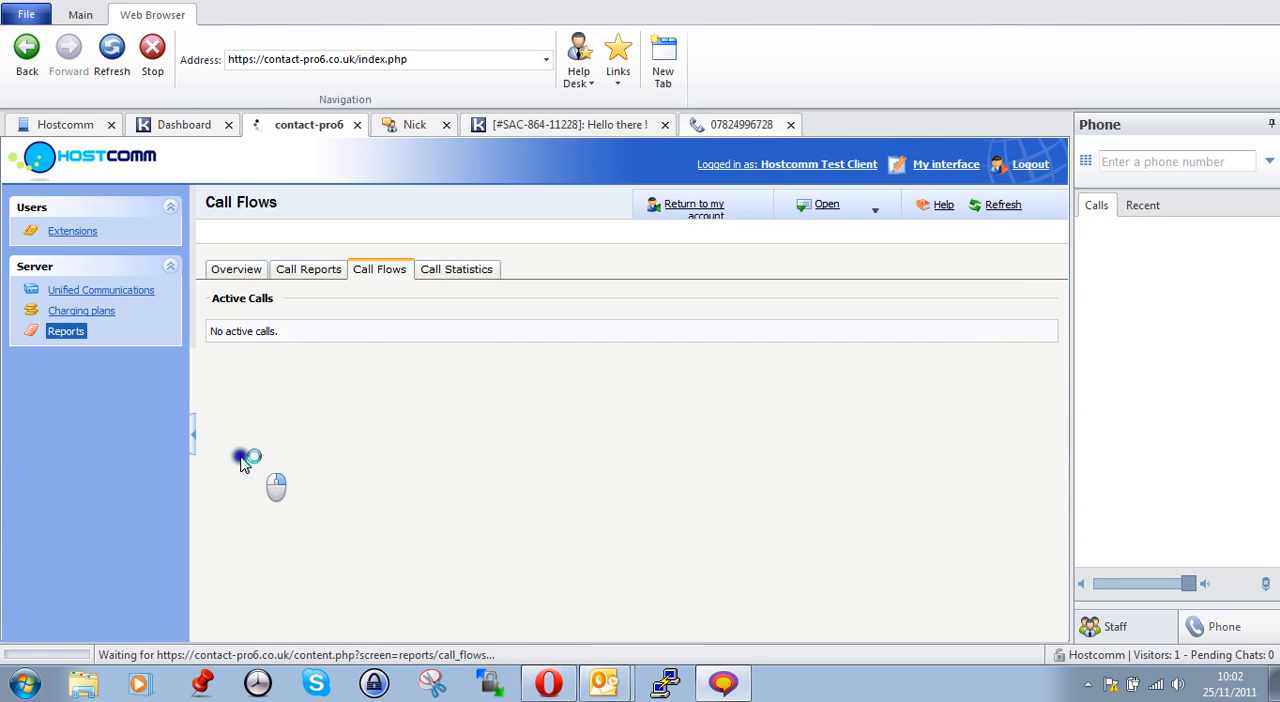
Open the recorded calls of extension Agent 1 (002) in the contact-pro6 portal
{"action": "left_click", "coordinate": [66, 231]}
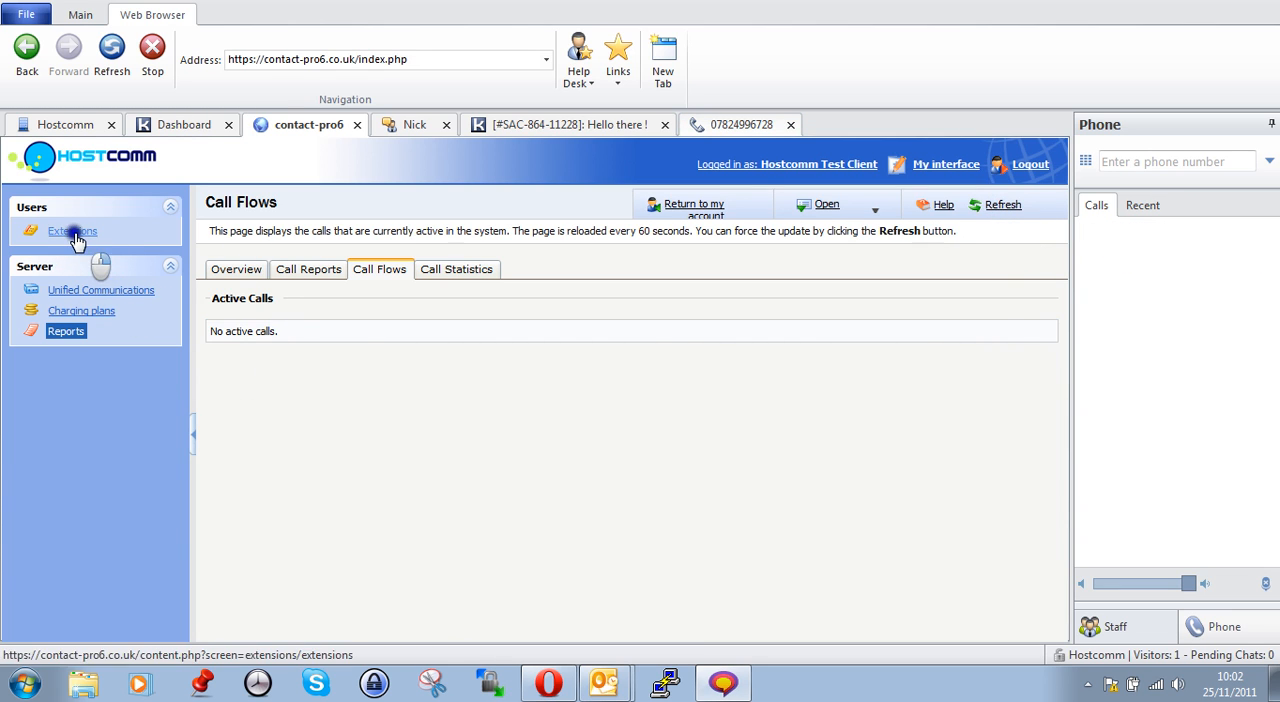
{"action": "scroll", "coordinate": [540, 520], "scroll_direction": "down", "scroll_amount": 3}
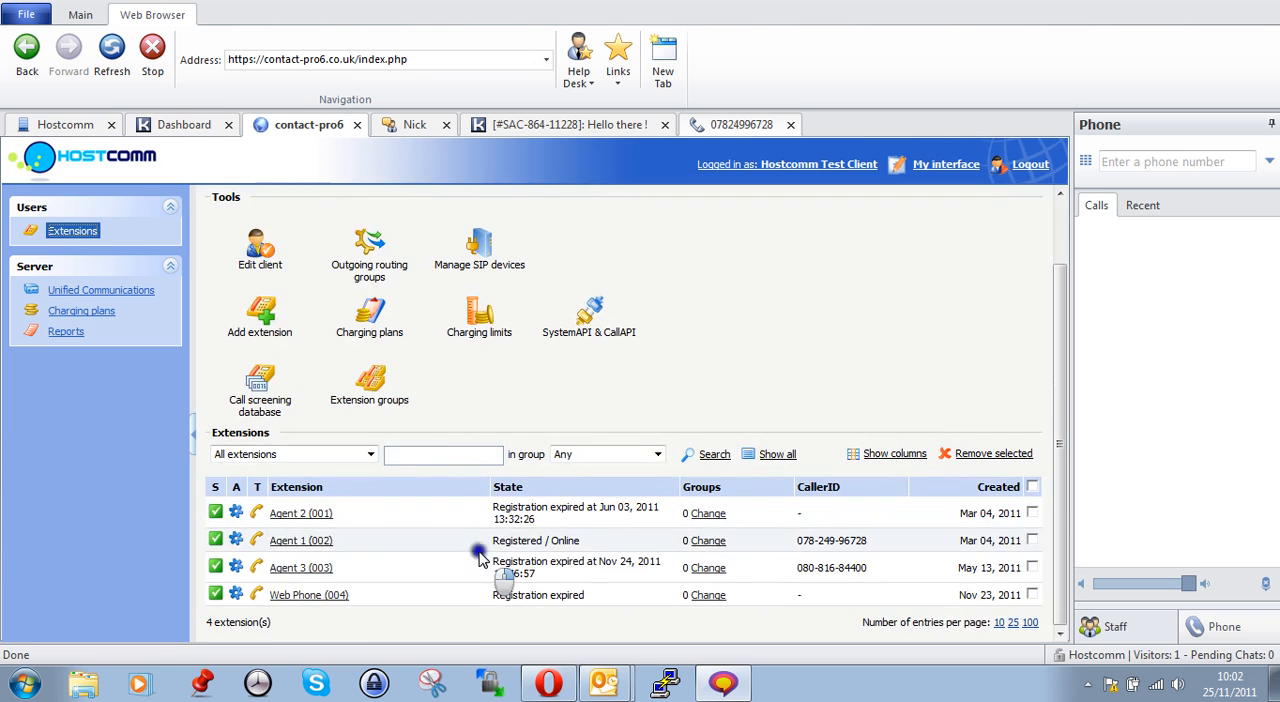
{"action": "left_click", "coordinate": [308, 543]}
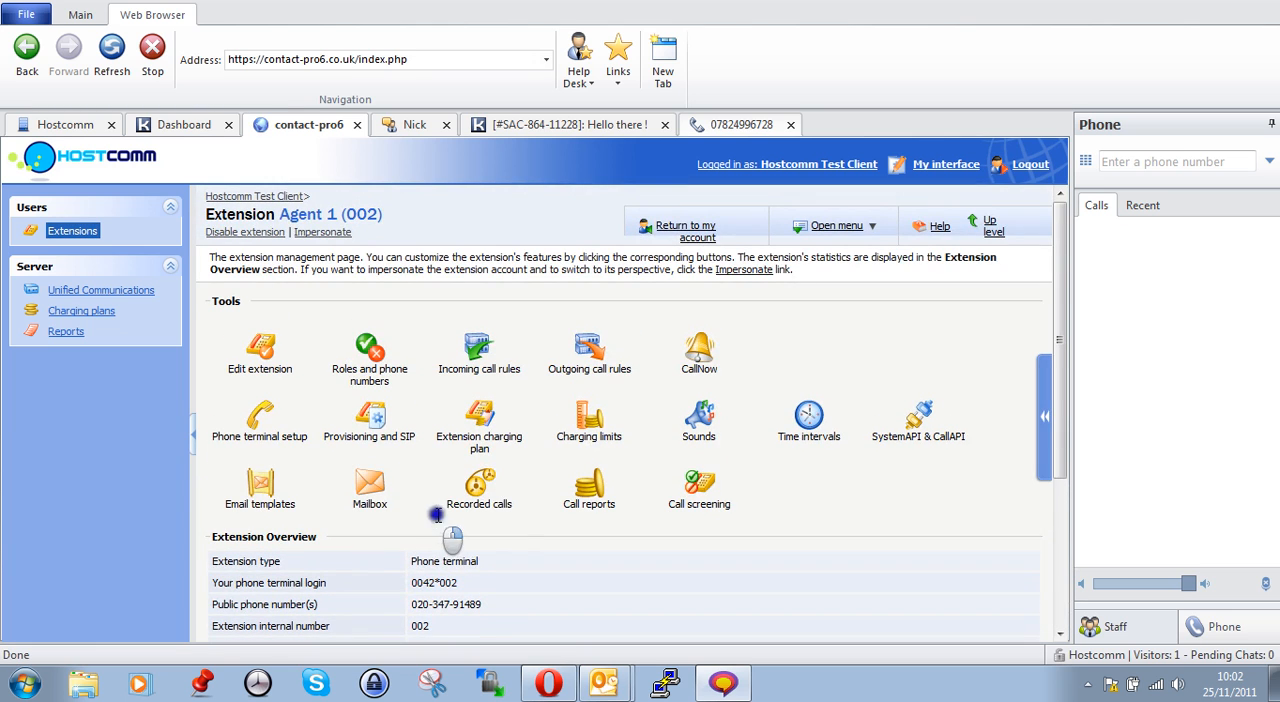
{"action": "left_click", "coordinate": [480, 492]}
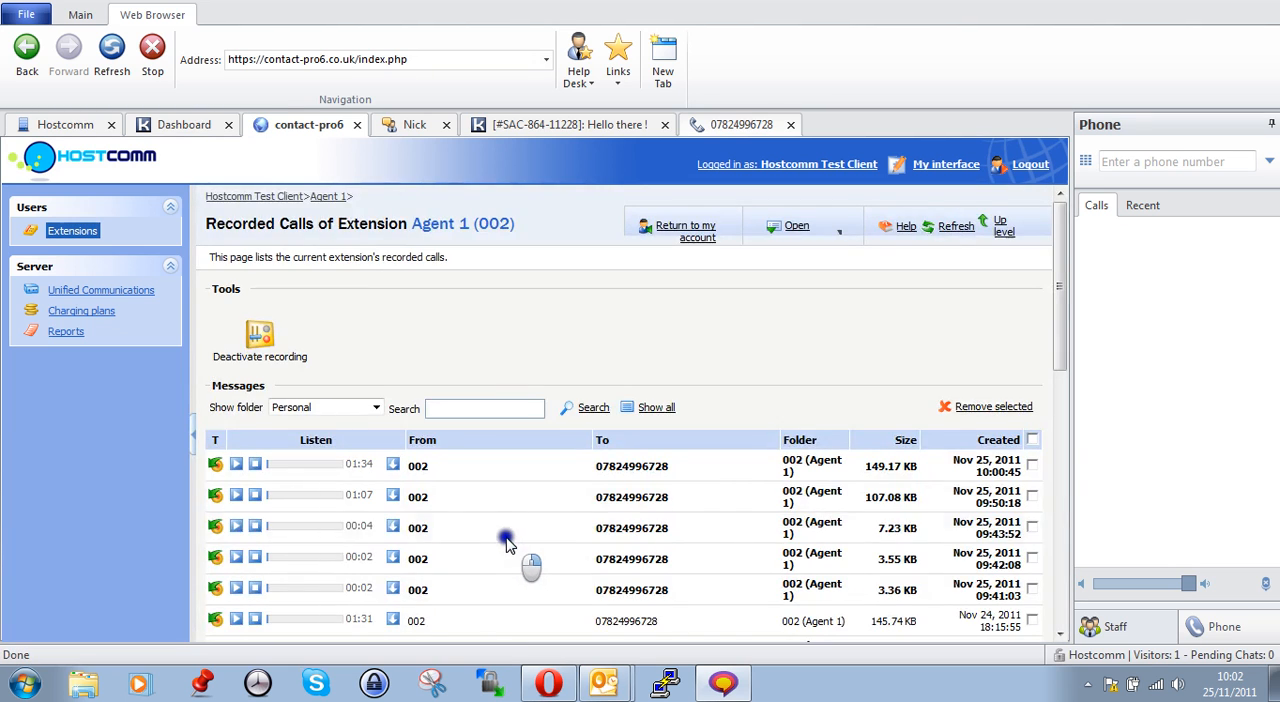
Play the newest recording from Nov 25, 2011 10:00:45, look through the recorded calls list, and stop playback
{"action": "scroll", "coordinate": [508, 531], "scroll_direction": "down", "scroll_amount": 3}
{"action": "scroll", "coordinate": [440, 497], "scroll_direction": "up", "scroll_amount": 1}
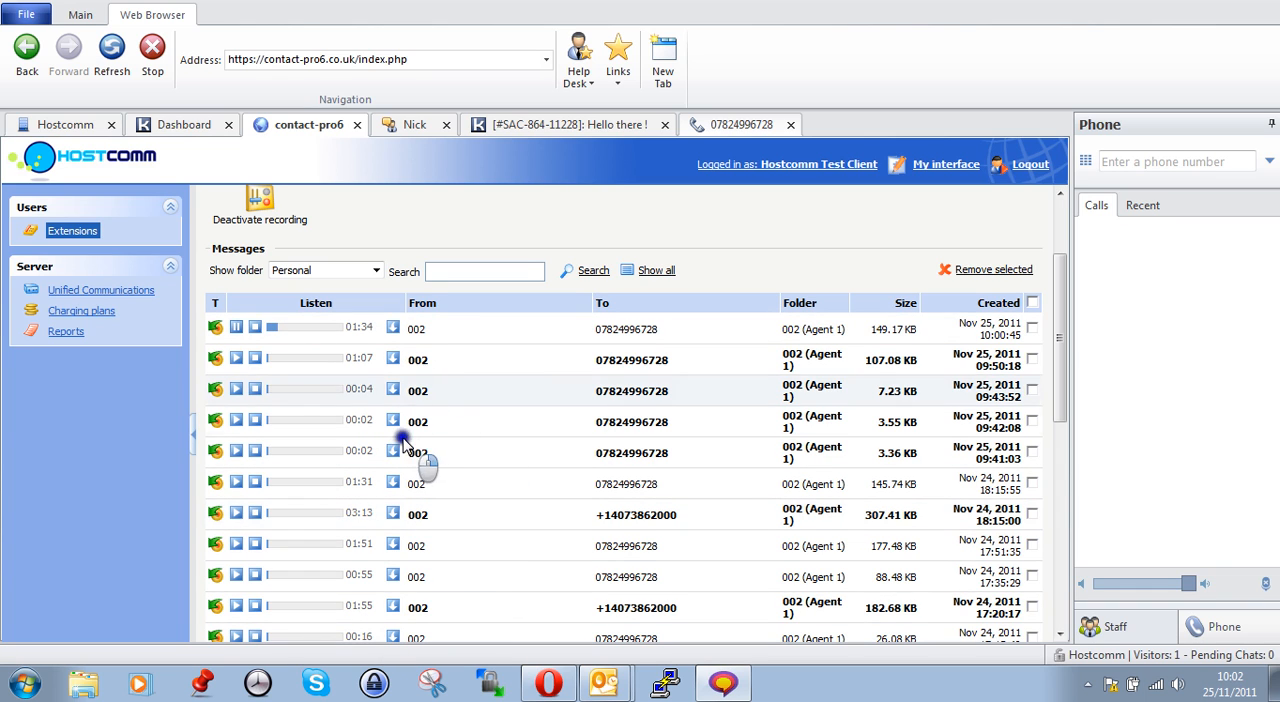
{"action": "scroll", "coordinate": [430, 460], "scroll_direction": "up", "scroll_amount": 3}
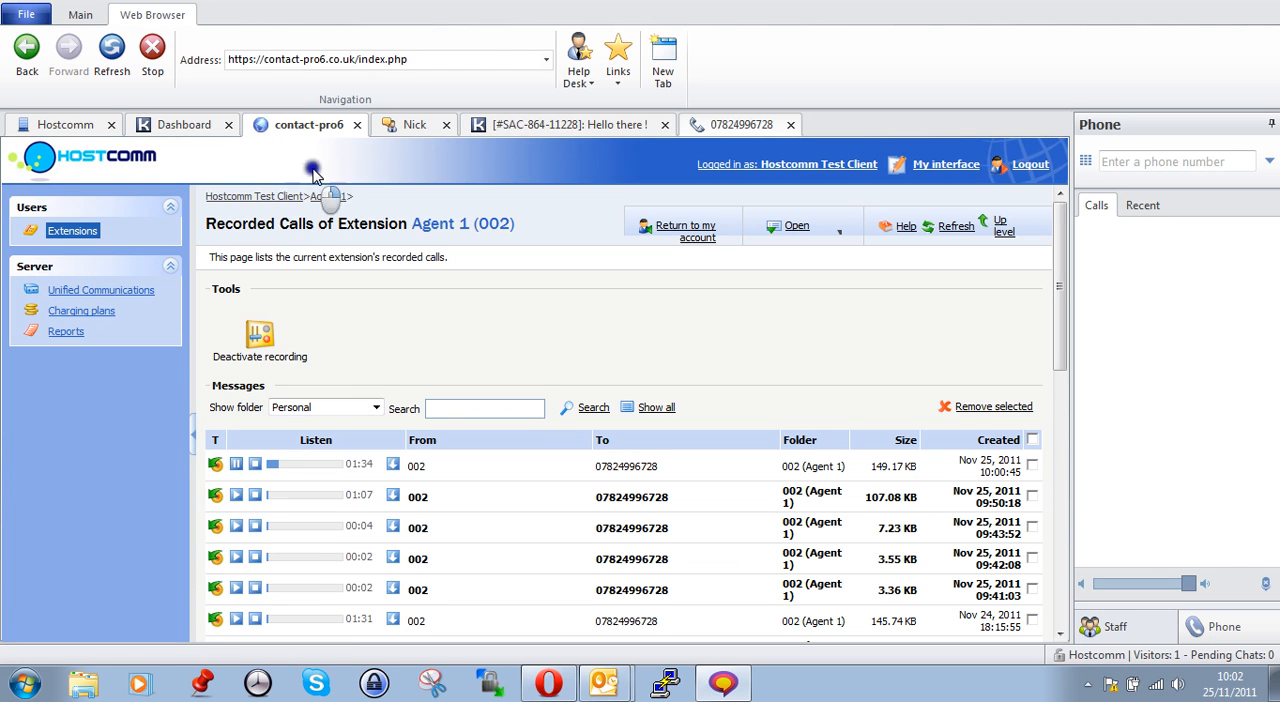
{"action": "left_click", "coordinate": [252, 466]}
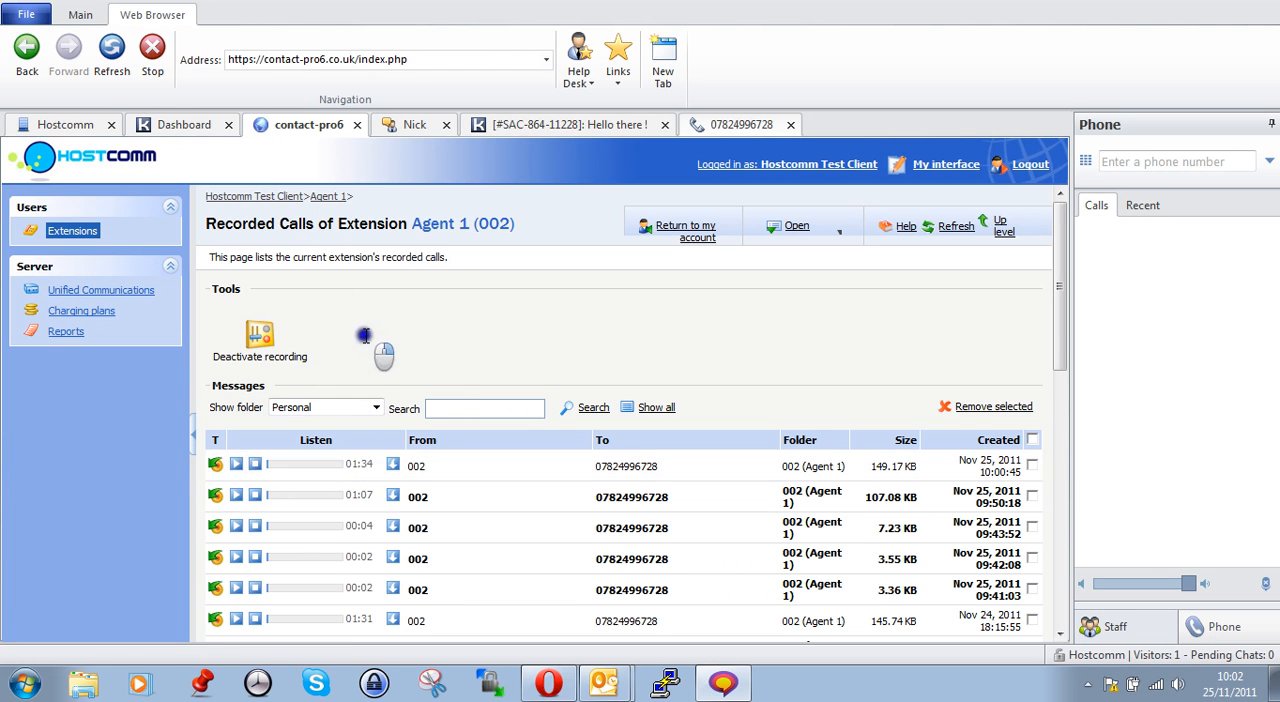
Return to the Hostcomm visitor list, switch to Outlook, and send the prepared "Test Ticket 1" e-mail to the helpdesk support address
{"action": "left_click", "coordinate": [88, 126]}
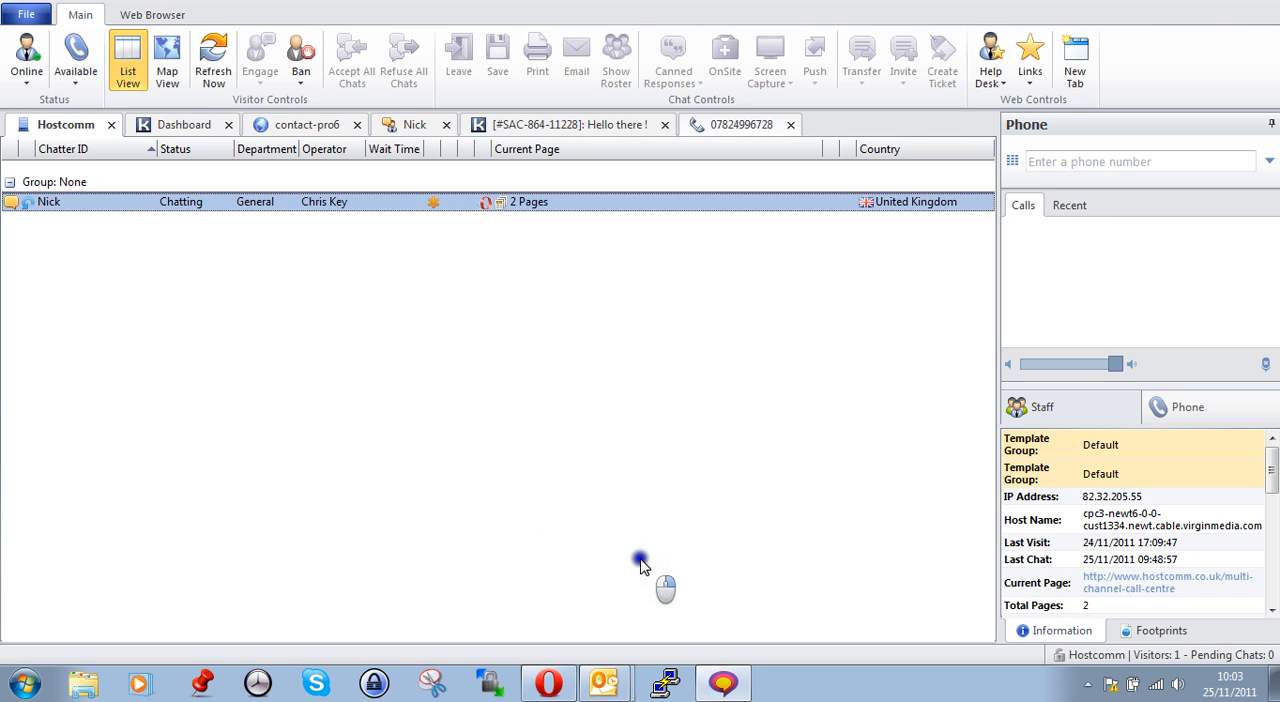
{"action": "left_click", "coordinate": [604, 684]}
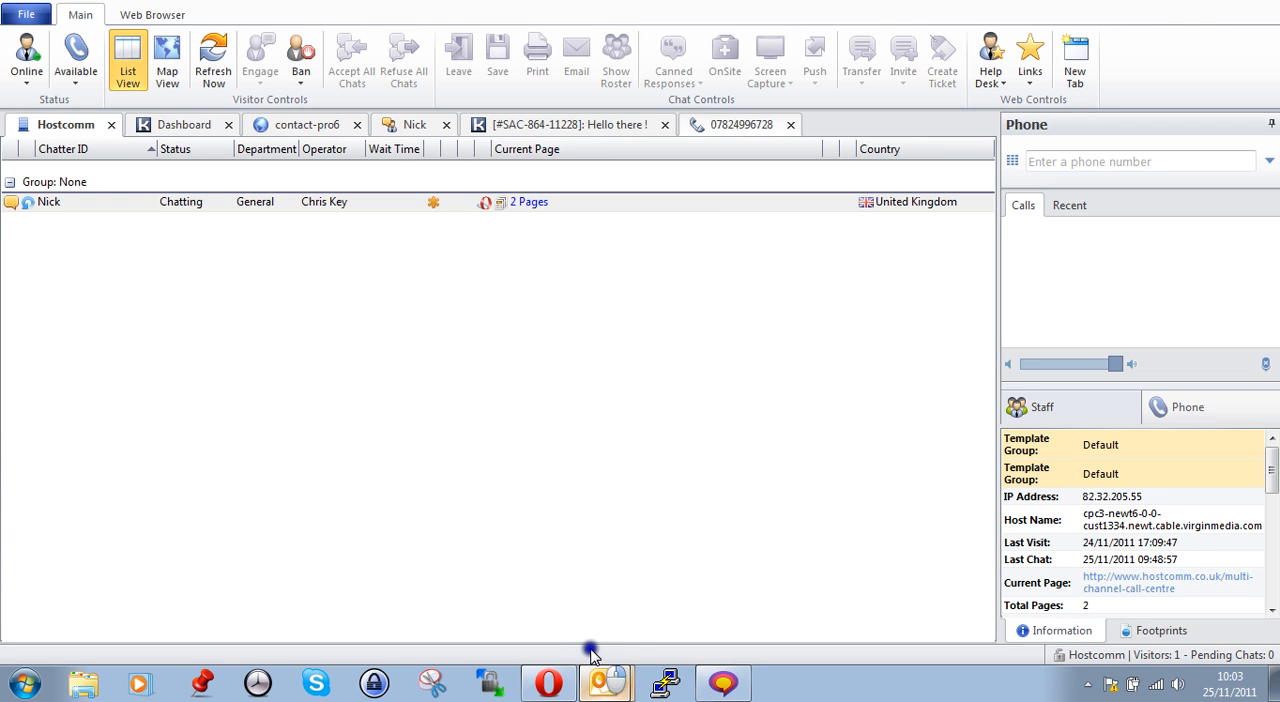
{"action": "left_click", "coordinate": [590, 650]}
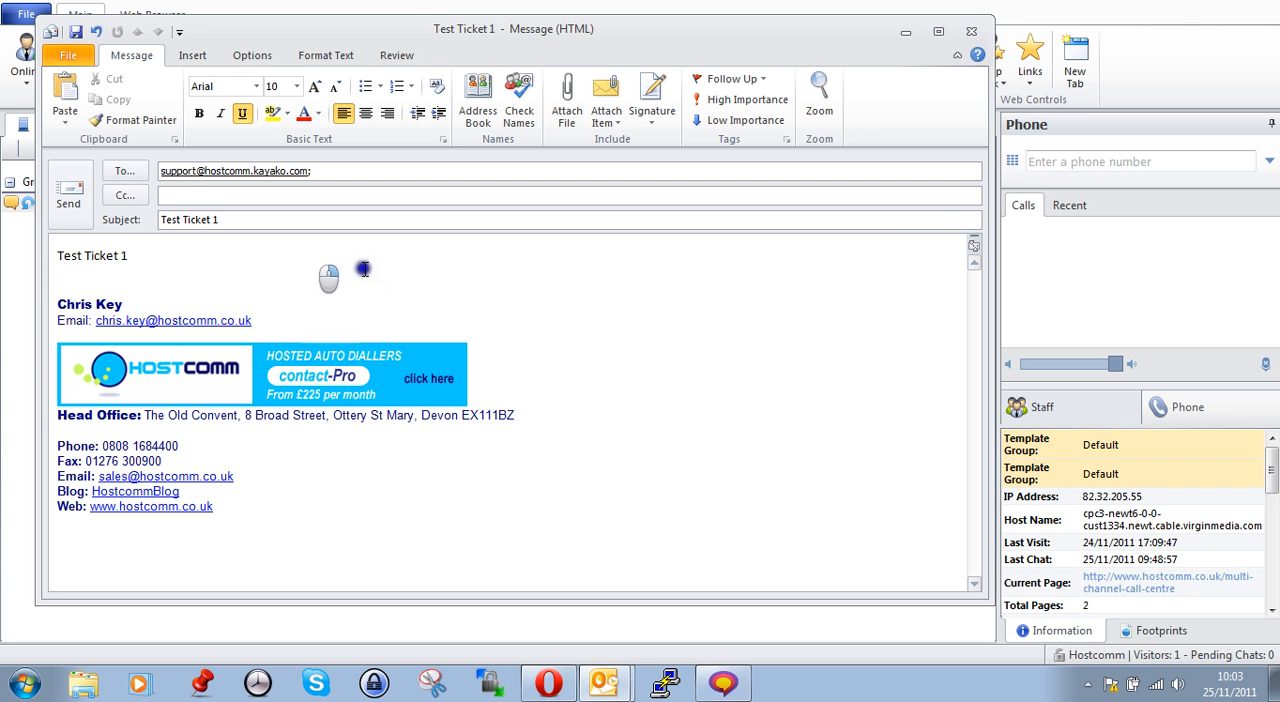
{"action": "left_click", "coordinate": [66, 198]}
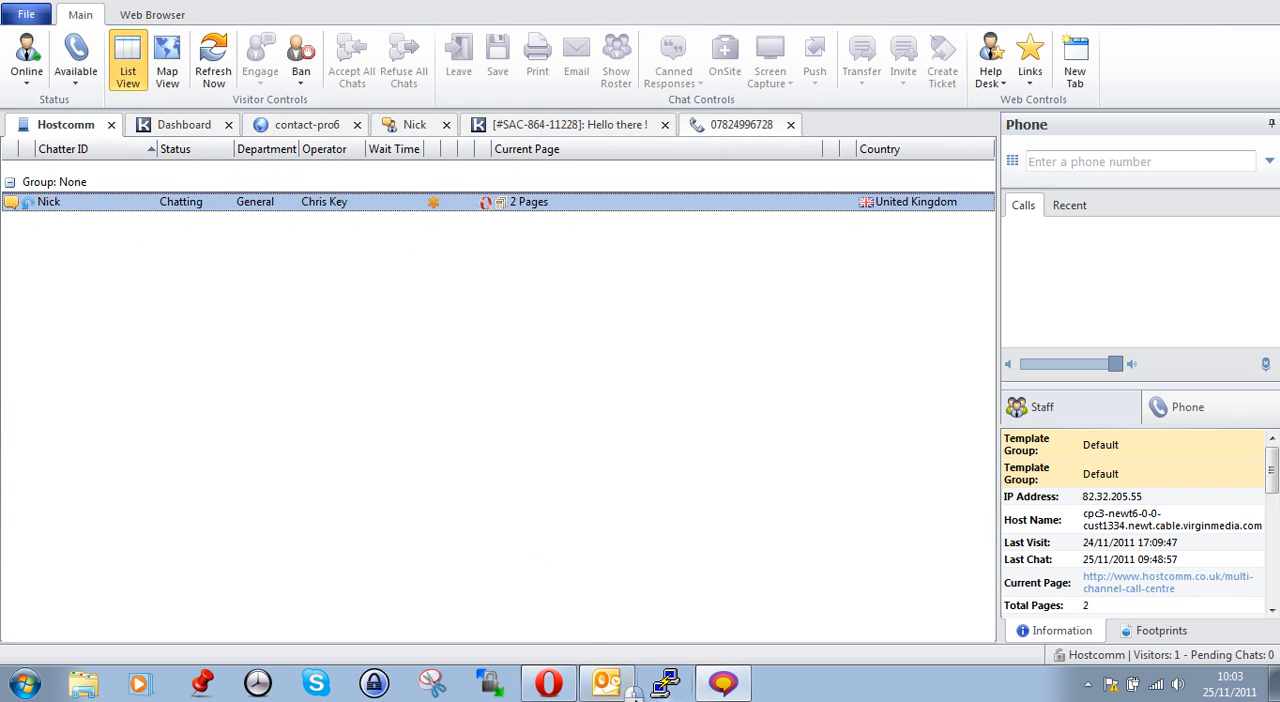
Send and receive all mail folders in Outlook, and close Outlook
{"action": "left_click", "coordinate": [610, 686]}
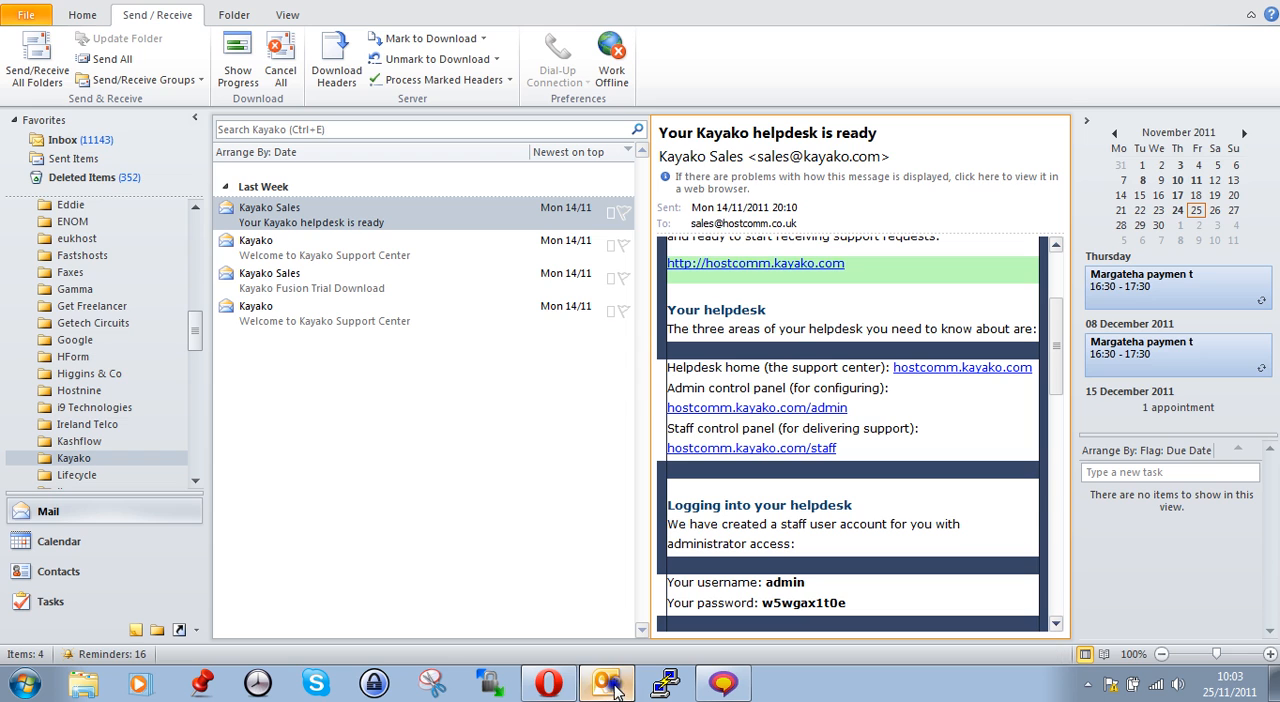
{"action": "left_click", "coordinate": [42, 85]}
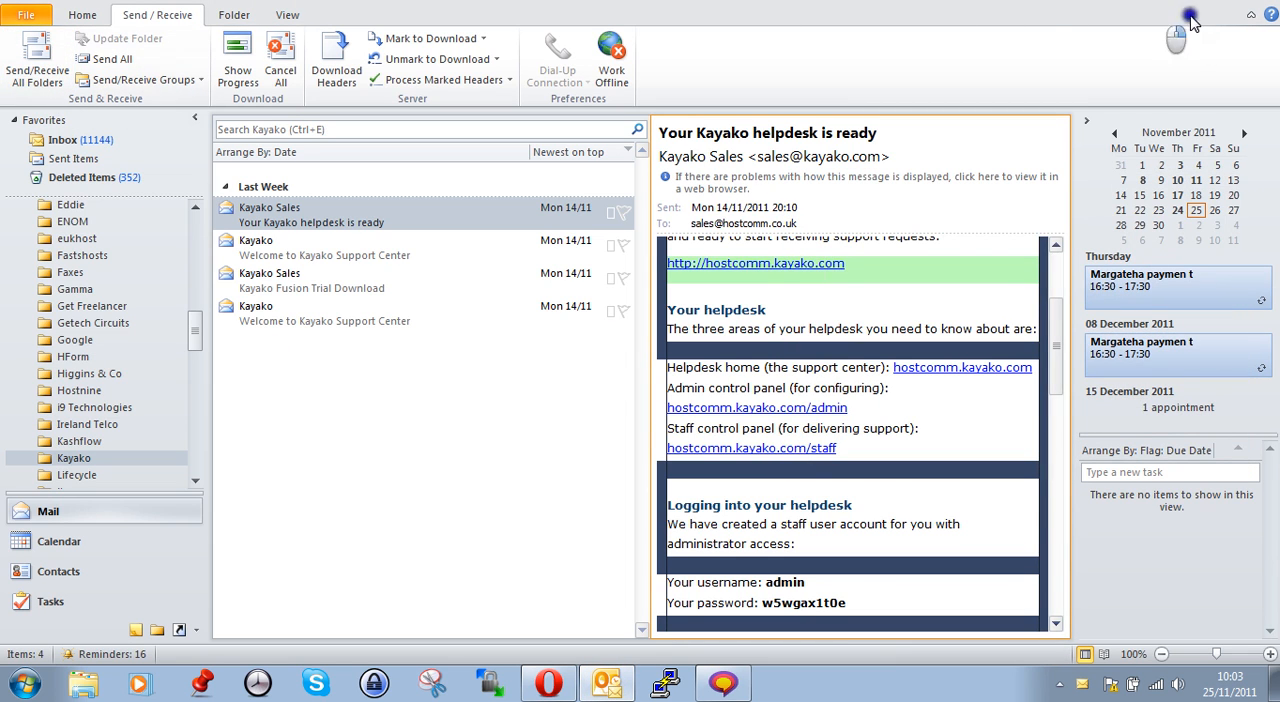
{"action": "left_click", "coordinate": [1277, 3]}
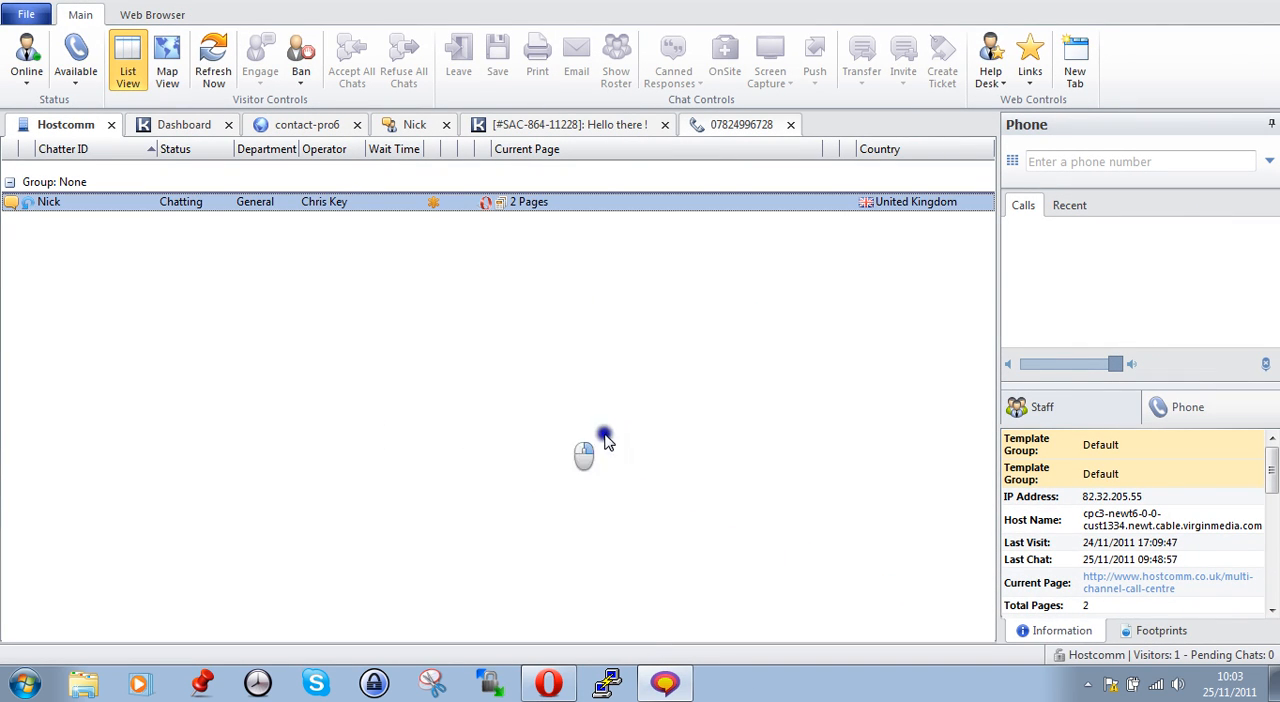
Switch to Opera and post a "Hi there - test message" reply to Hostcomm's YouTube upload tweet on its Twitter page
{"action": "left_click", "coordinate": [550, 686]}
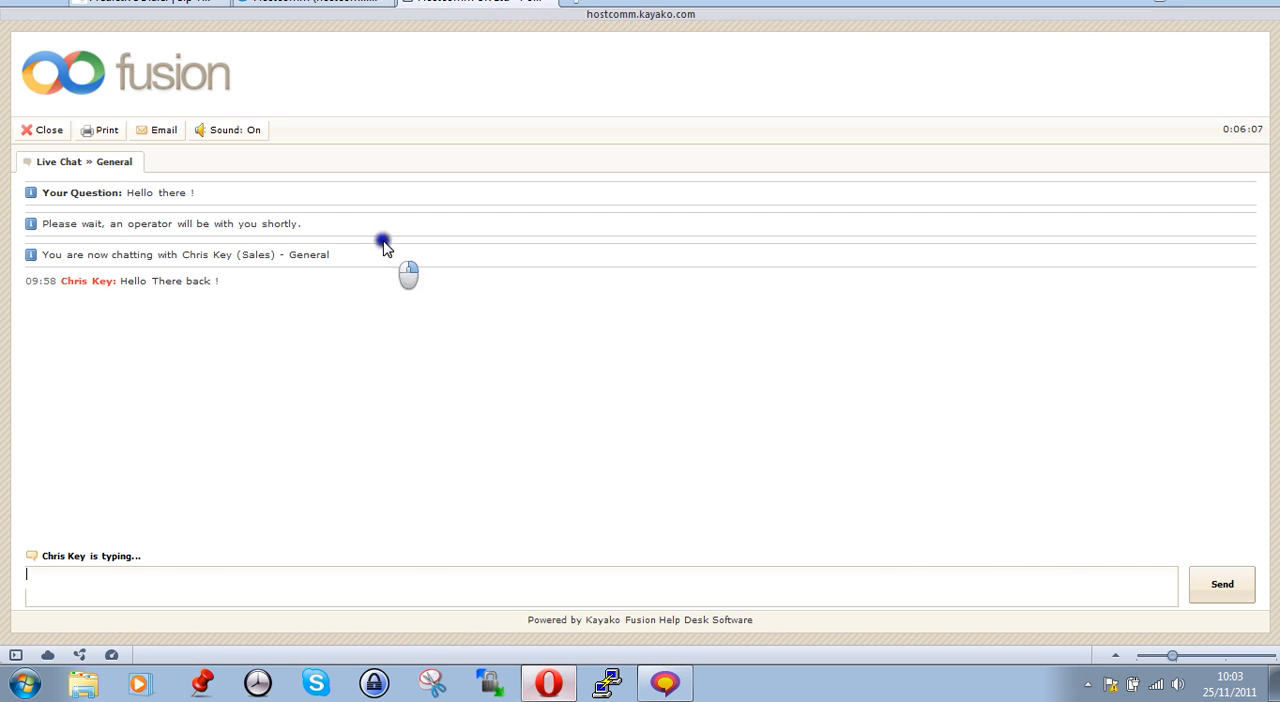
{"action": "left_click", "coordinate": [293, 4]}
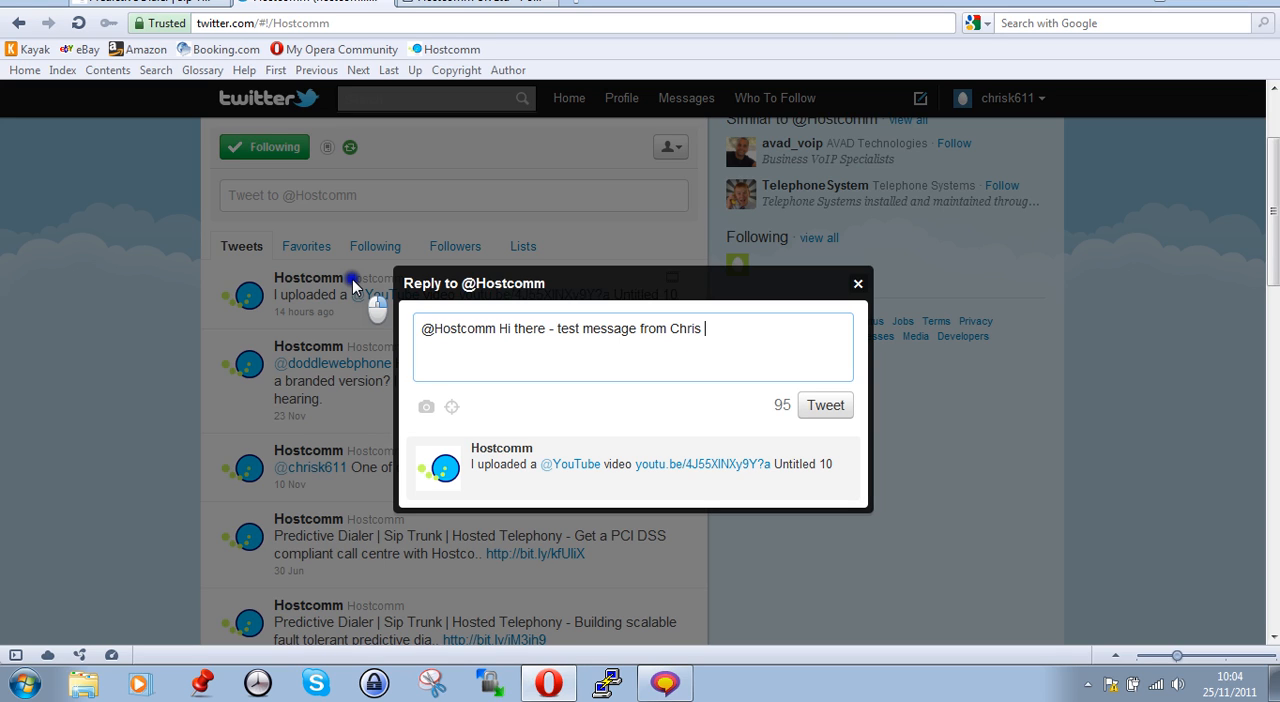
{"action": "left_click", "coordinate": [826, 412]}
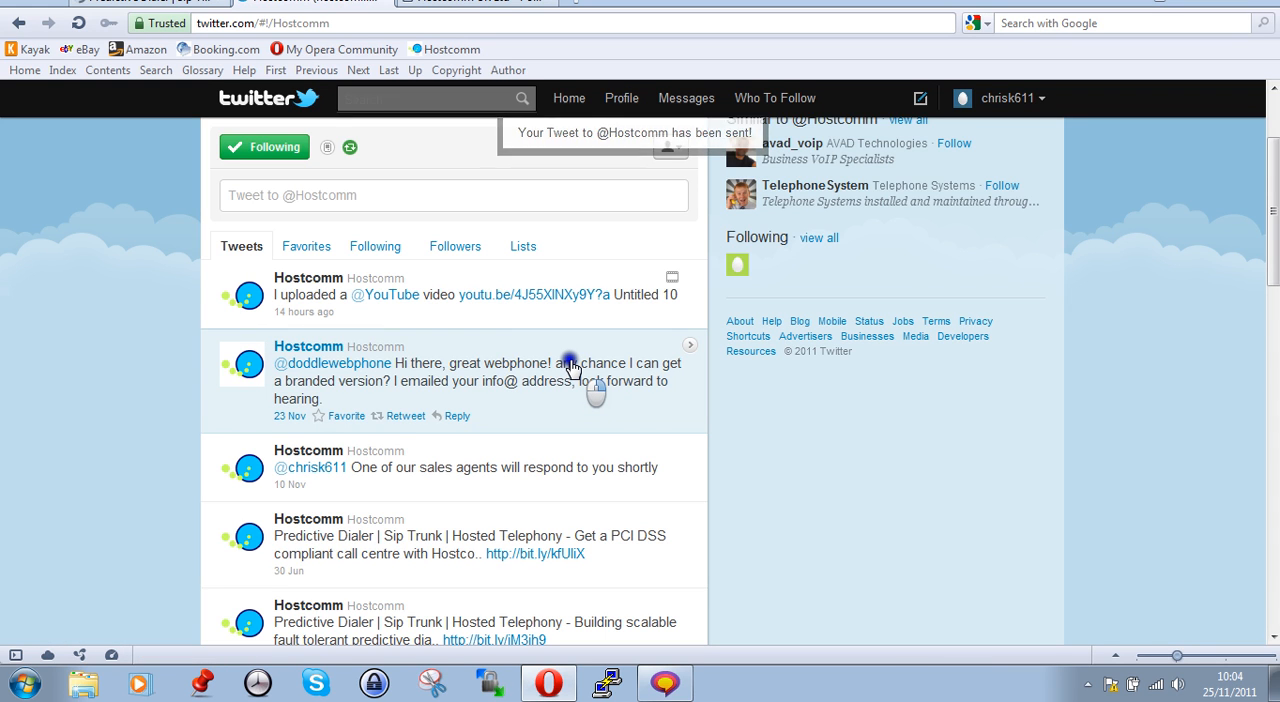
{"action": "scroll", "coordinate": [567, 368], "scroll_direction": "up", "scroll_amount": 3}
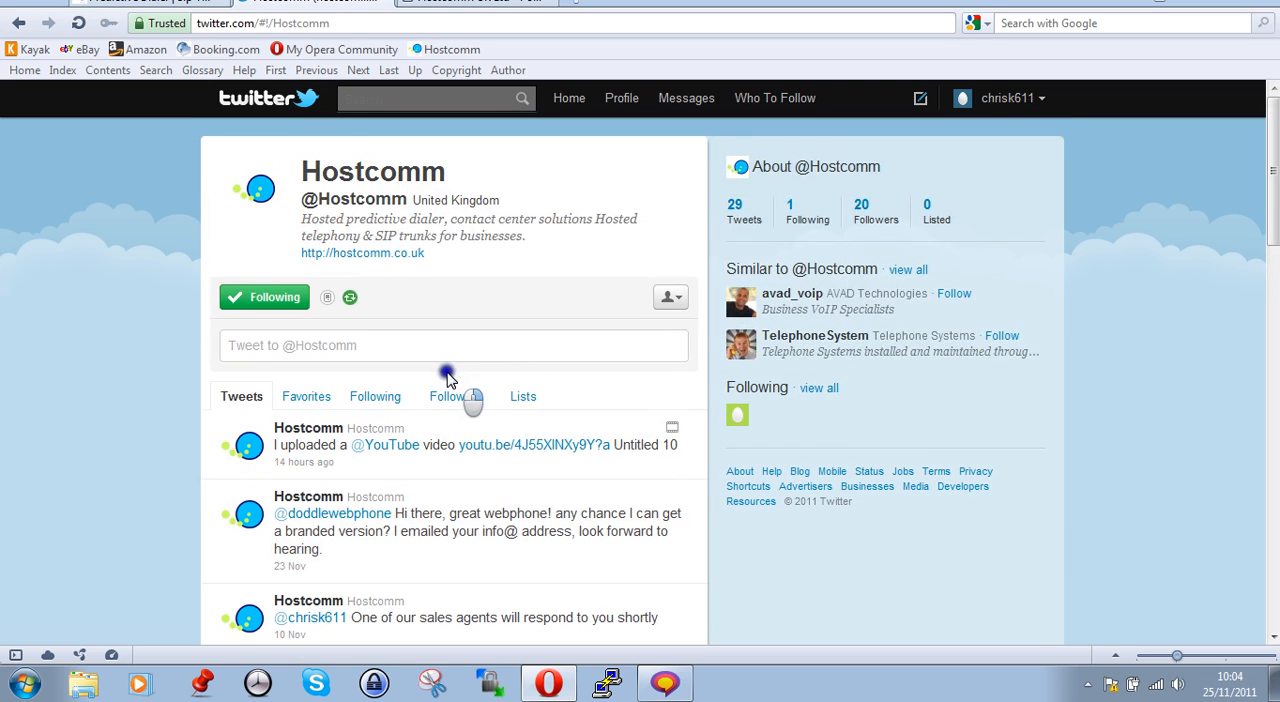
{"action": "left_click", "coordinate": [507, 5]}
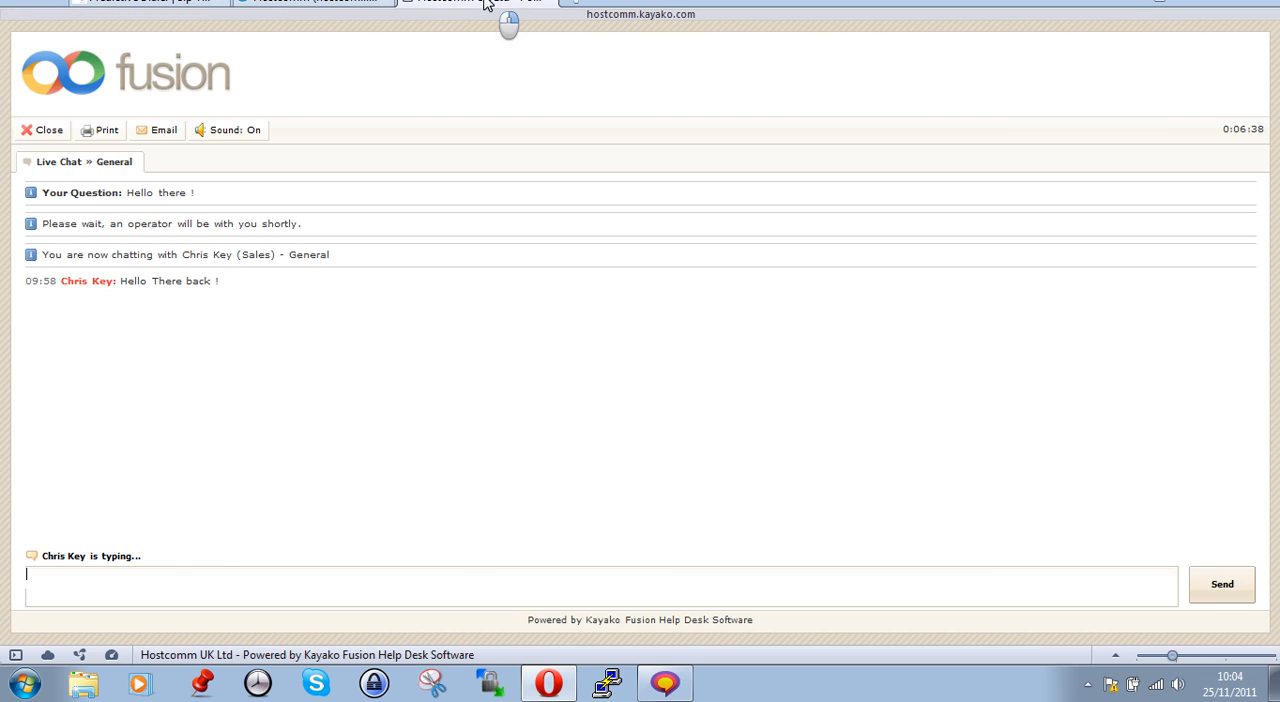
{"action": "left_click", "coordinate": [665, 683]}
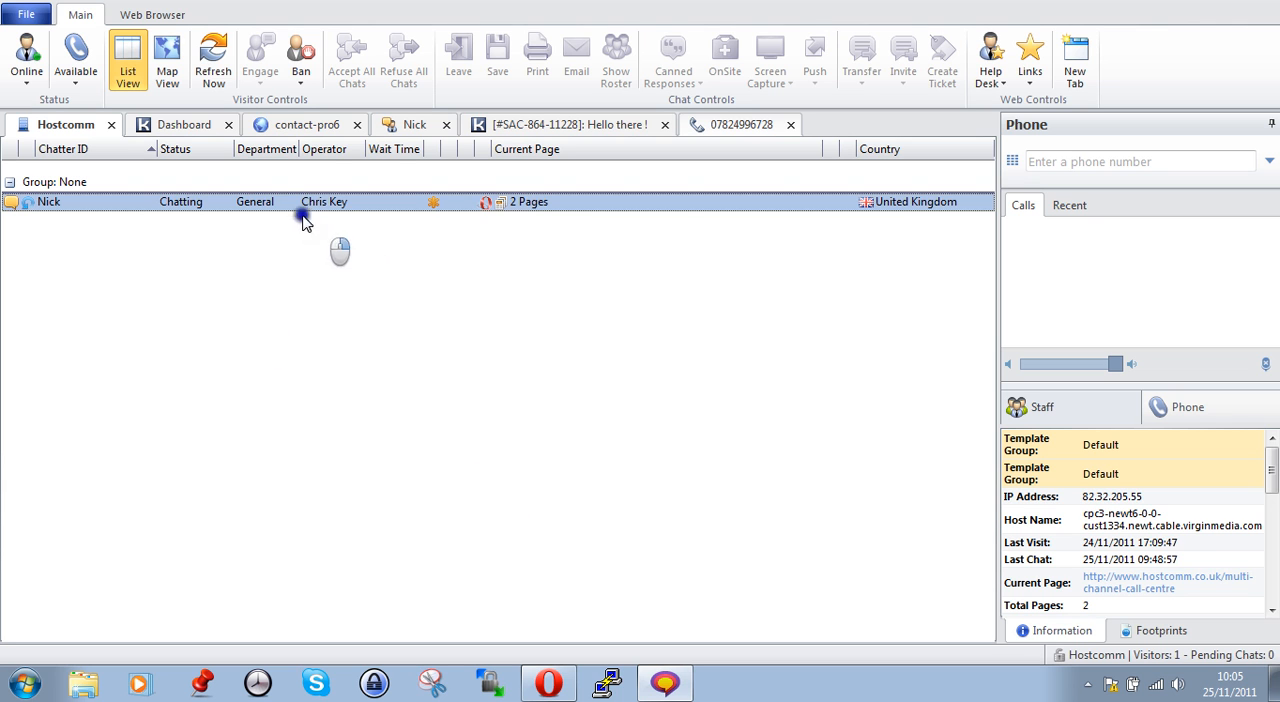
{"action": "left_click", "coordinate": [290, 126]}
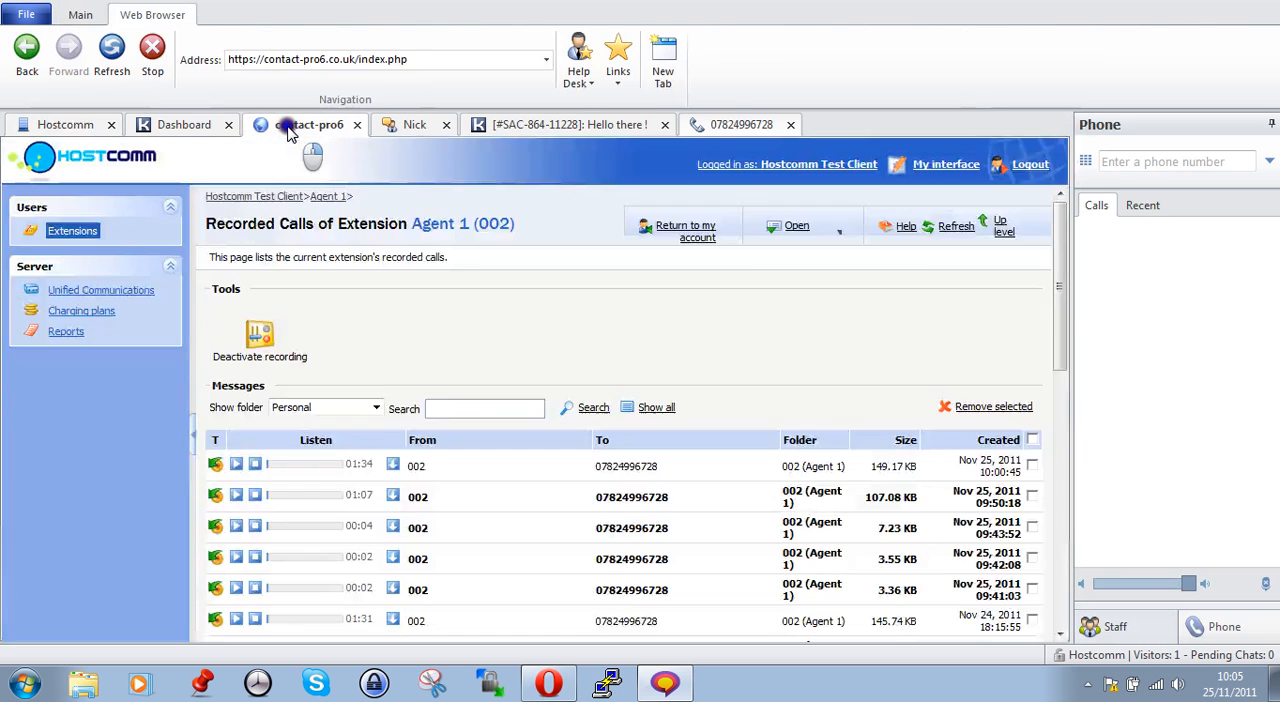
{"action": "left_click", "coordinate": [185, 127]}
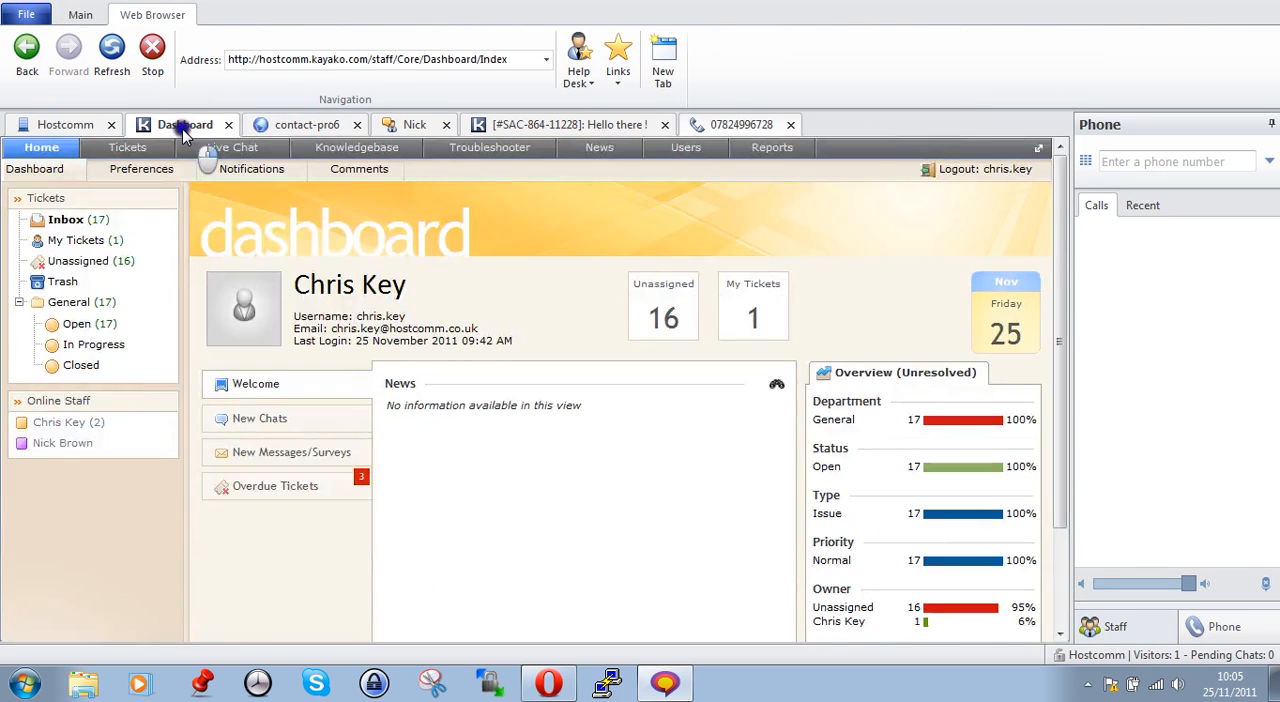
{"action": "left_click", "coordinate": [548, 683]}
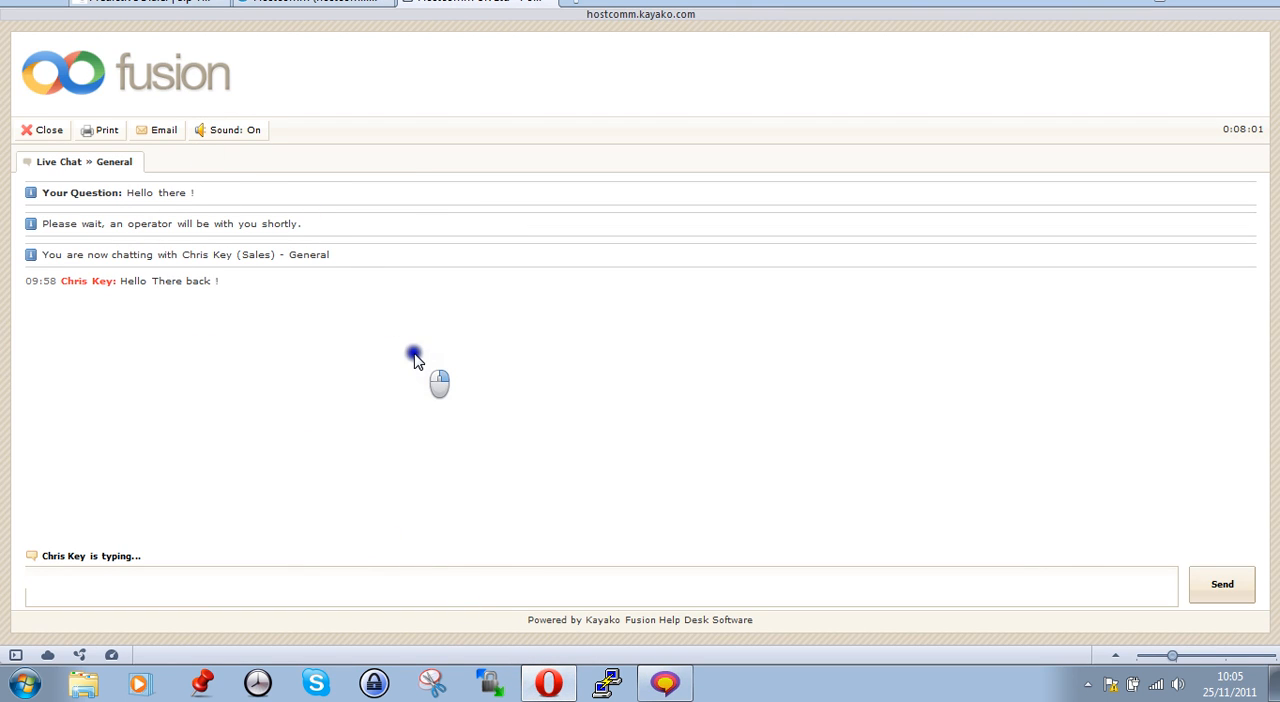
Start a web call to Hostcomm from its multi-channel-call-centre page, and switch to Kayako Desktop to take the call
{"action": "left_click", "coordinate": [150, 2]}
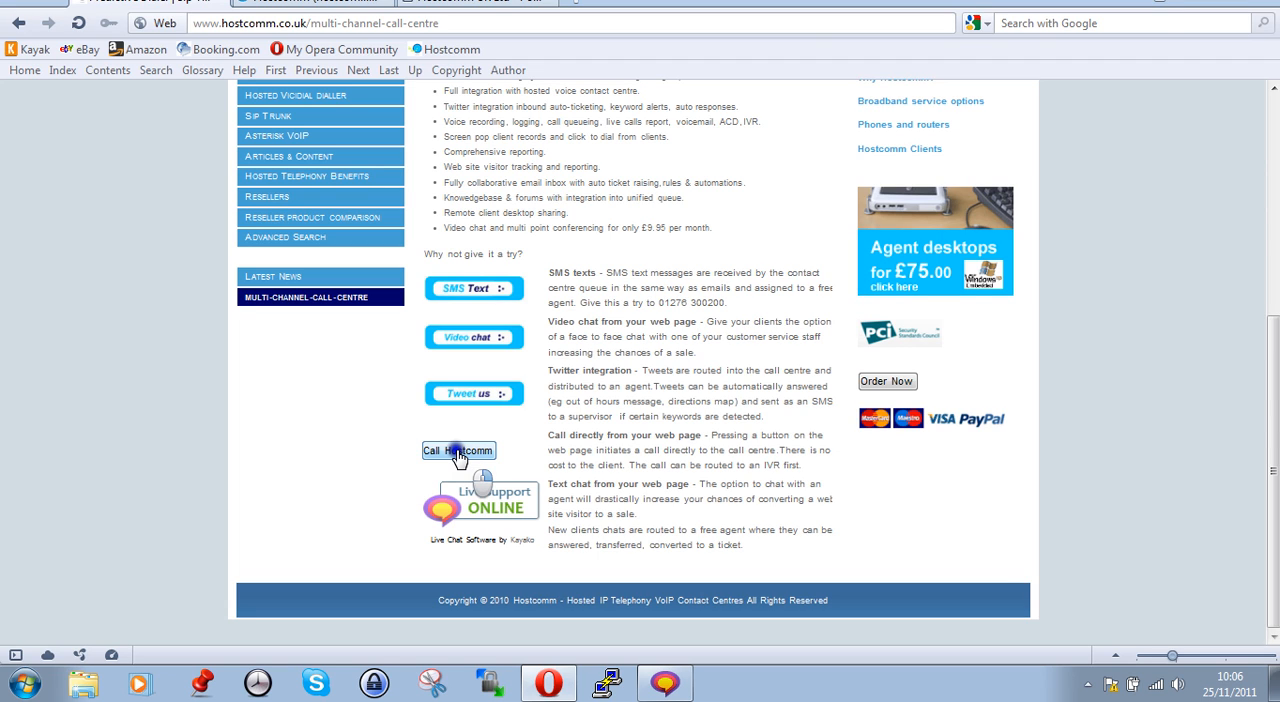
{"action": "left_click", "coordinate": [457, 453]}
{"action": "left_click", "coordinate": [665, 684]}
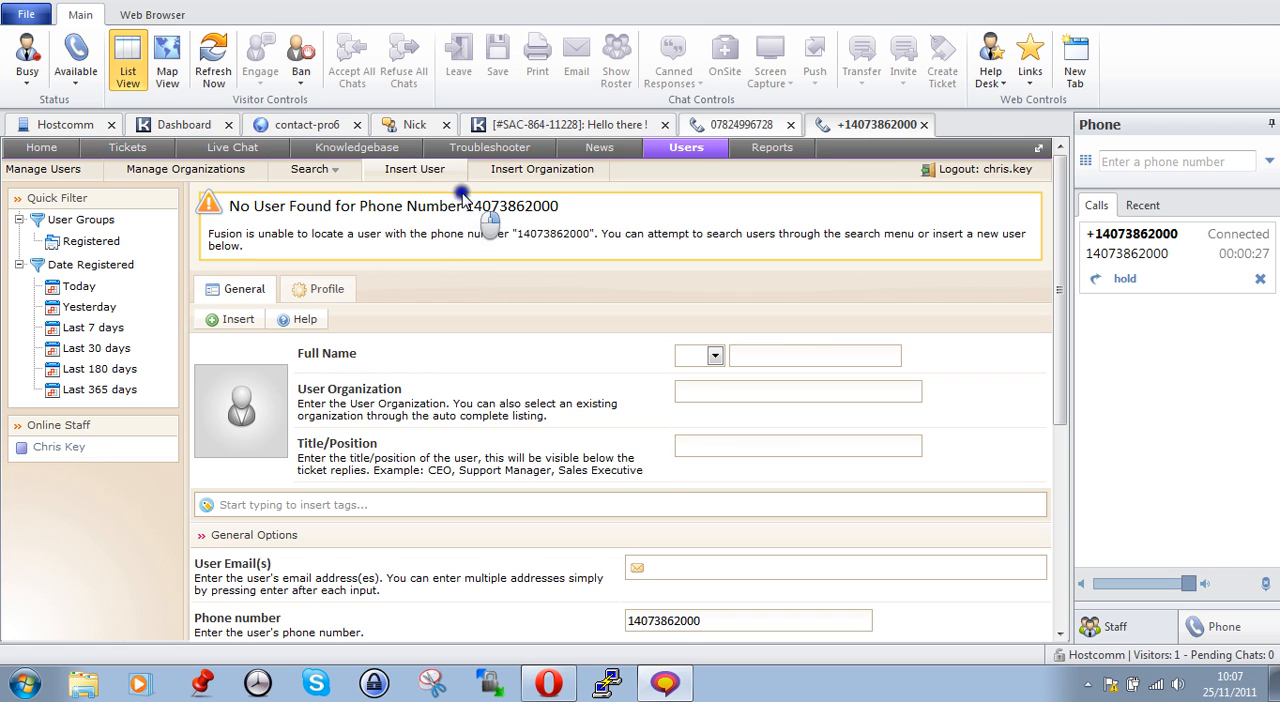
Show the visitor list, close the multi-channel-call-centre page in Opera, and return to Kayako Desktop
{"action": "left_click", "coordinate": [88, 124]}
{"action": "left_click", "coordinate": [572, 680]}
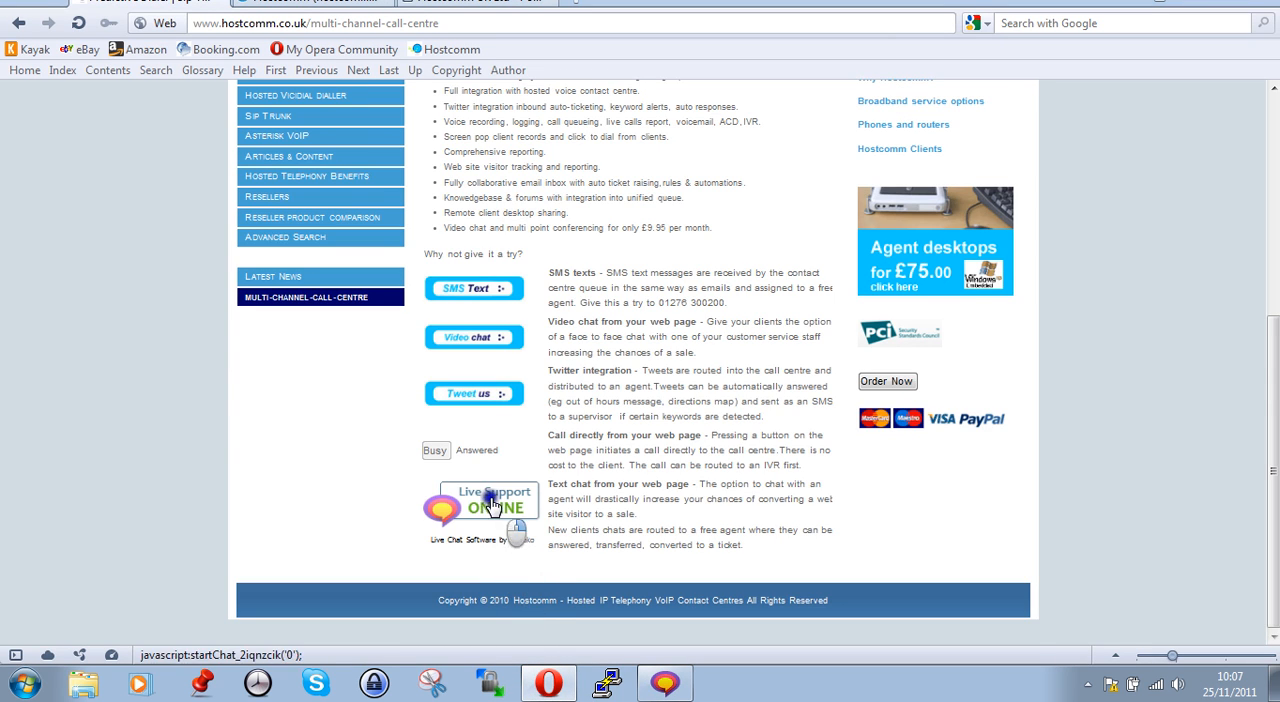
{"action": "scroll", "coordinate": [491, 506], "scroll_direction": "up", "scroll_amount": 5}
{"action": "left_click", "coordinate": [224, 8]}
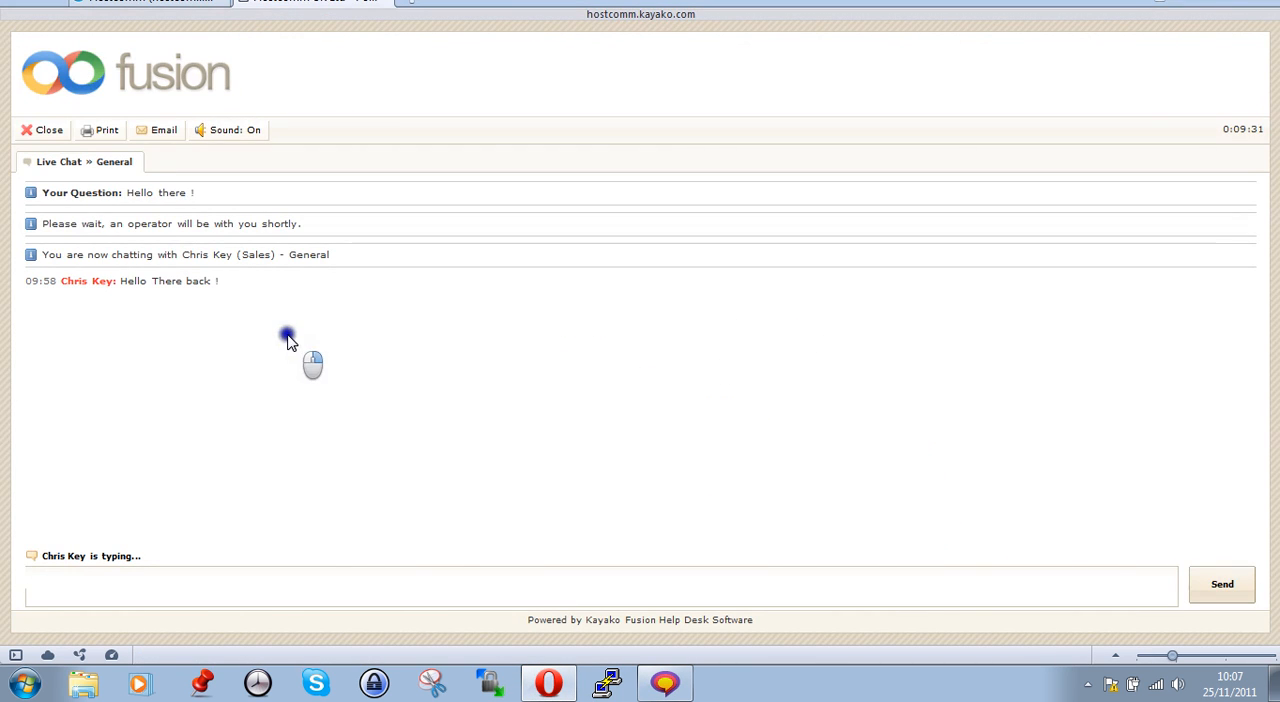
{"action": "left_click", "coordinate": [608, 684]}
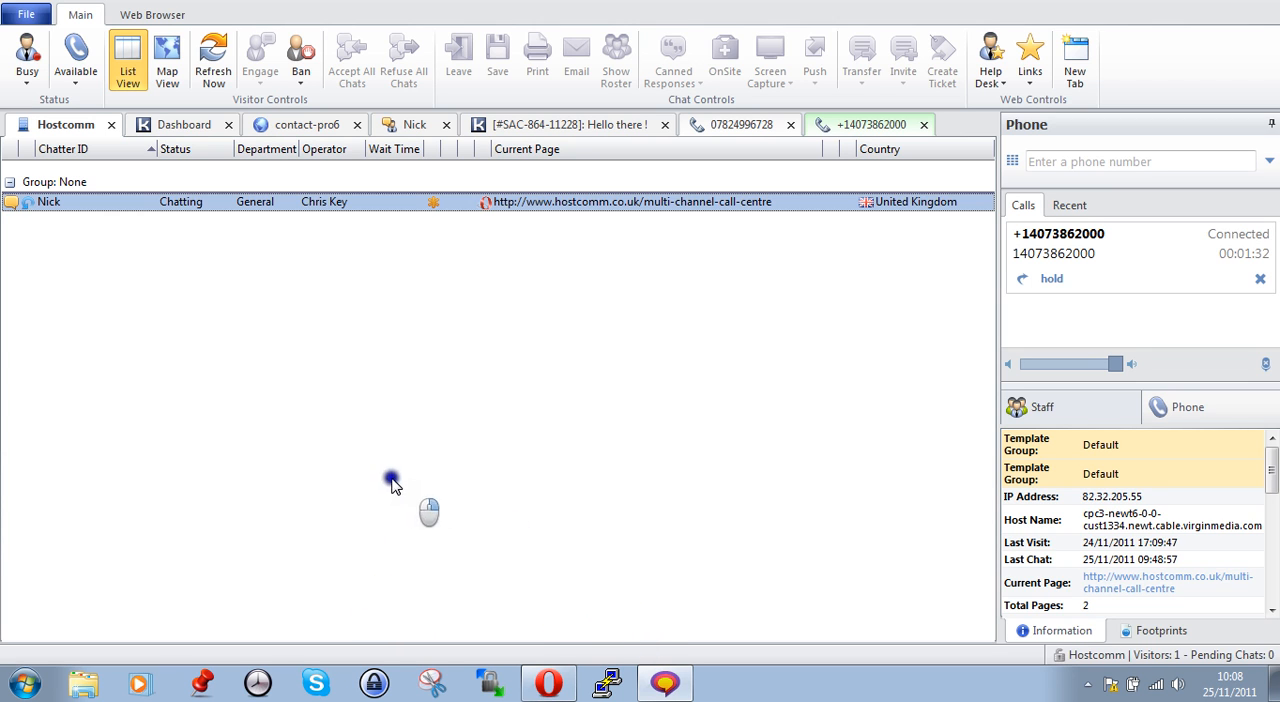
Go through the dashboard and visitor chat to the first caller's record, and list the new tickets there
{"action": "left_click", "coordinate": [175, 127]}
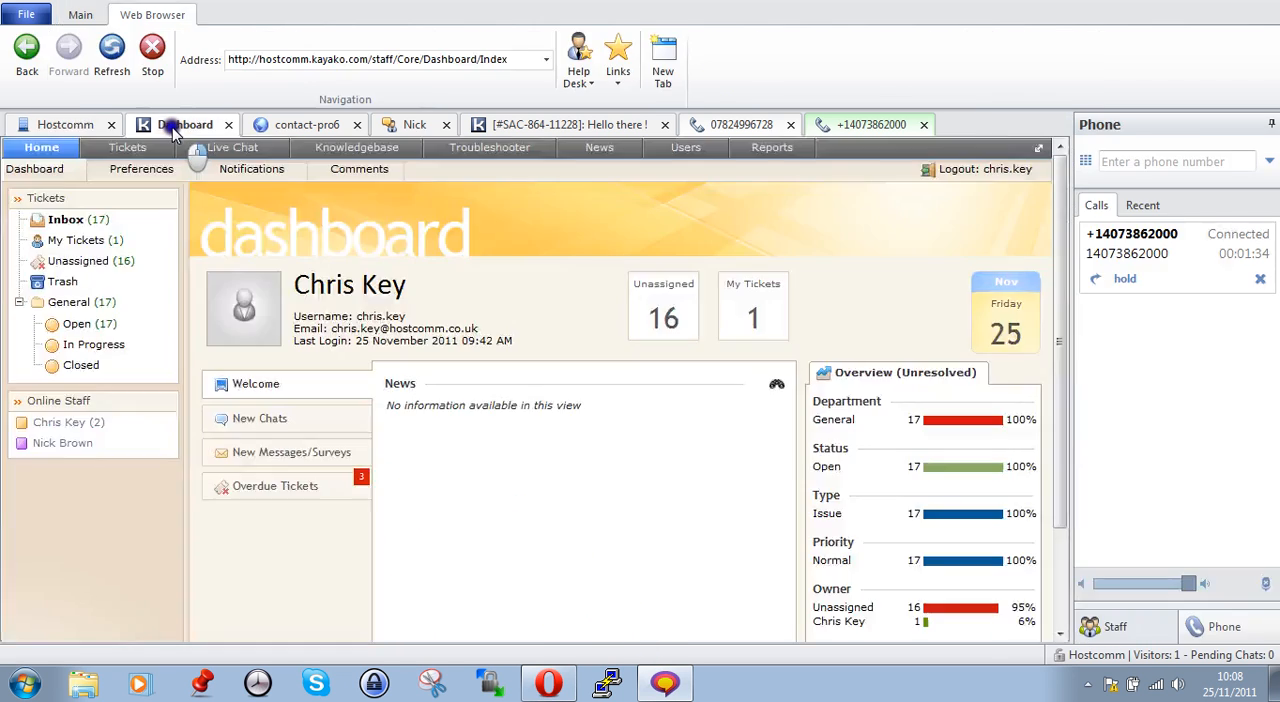
{"action": "left_click", "coordinate": [424, 126]}
{"action": "left_click", "coordinate": [735, 125]}
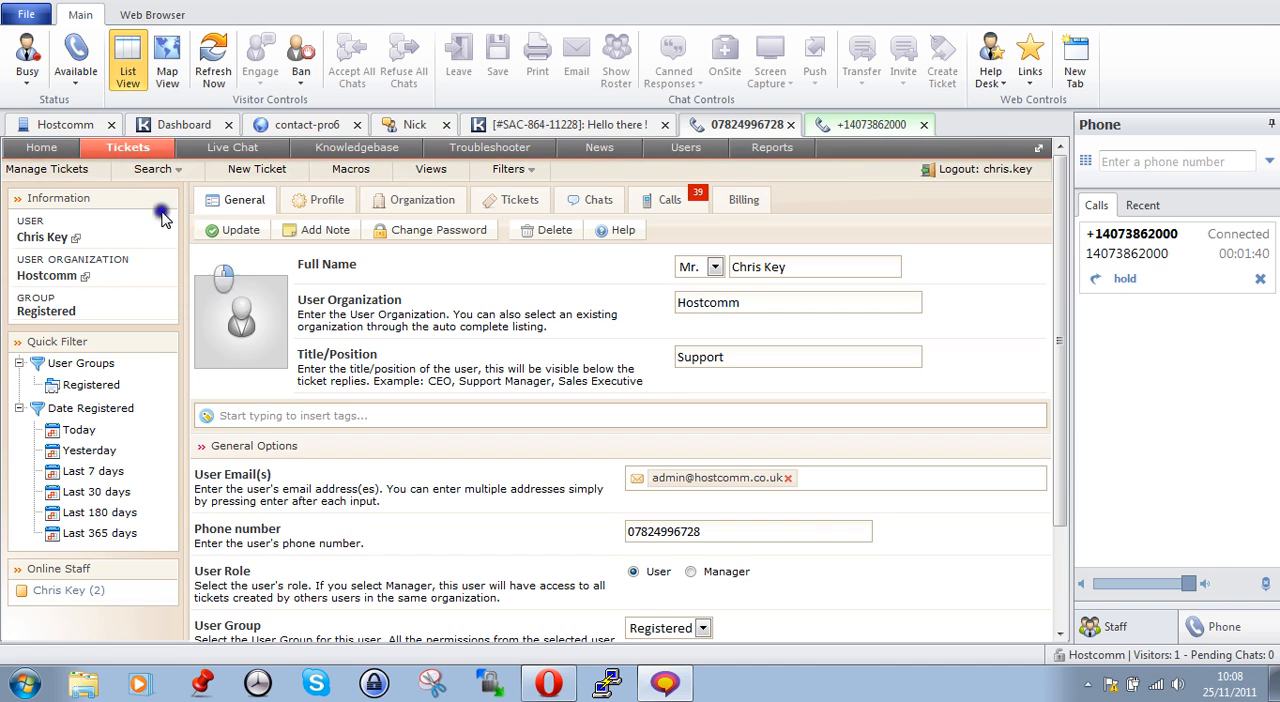
{"action": "left_click", "coordinate": [153, 169]}
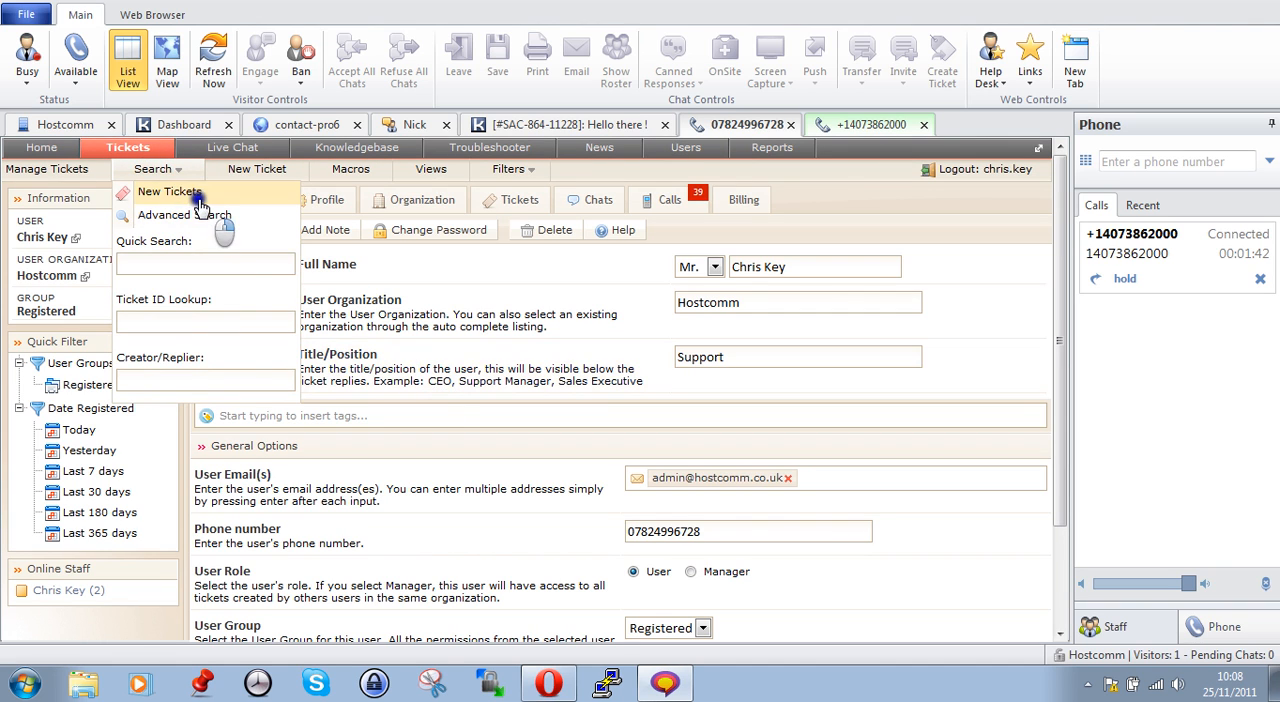
{"action": "left_click", "coordinate": [166, 192]}
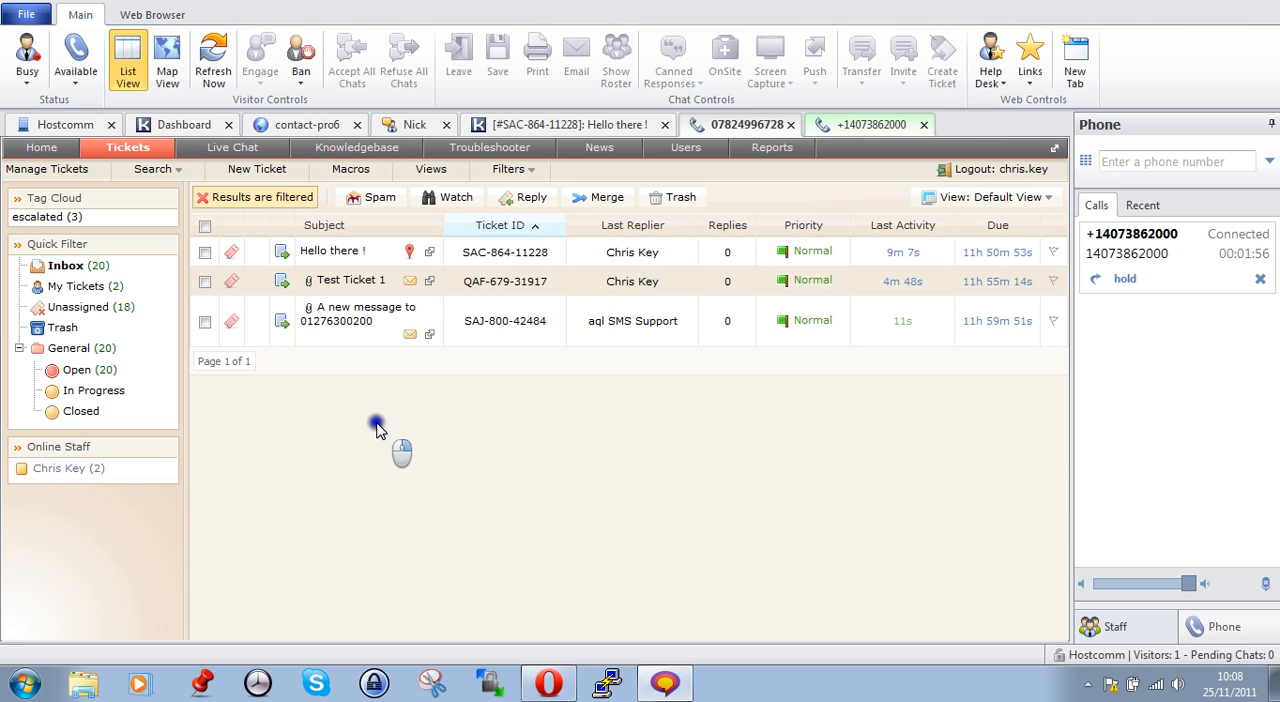
Open the "Test Ticket 1" ticket and read through its message
{"action": "left_click", "coordinate": [358, 281]}
{"action": "scroll", "coordinate": [380, 360], "scroll_direction": "down", "scroll_amount": 5}
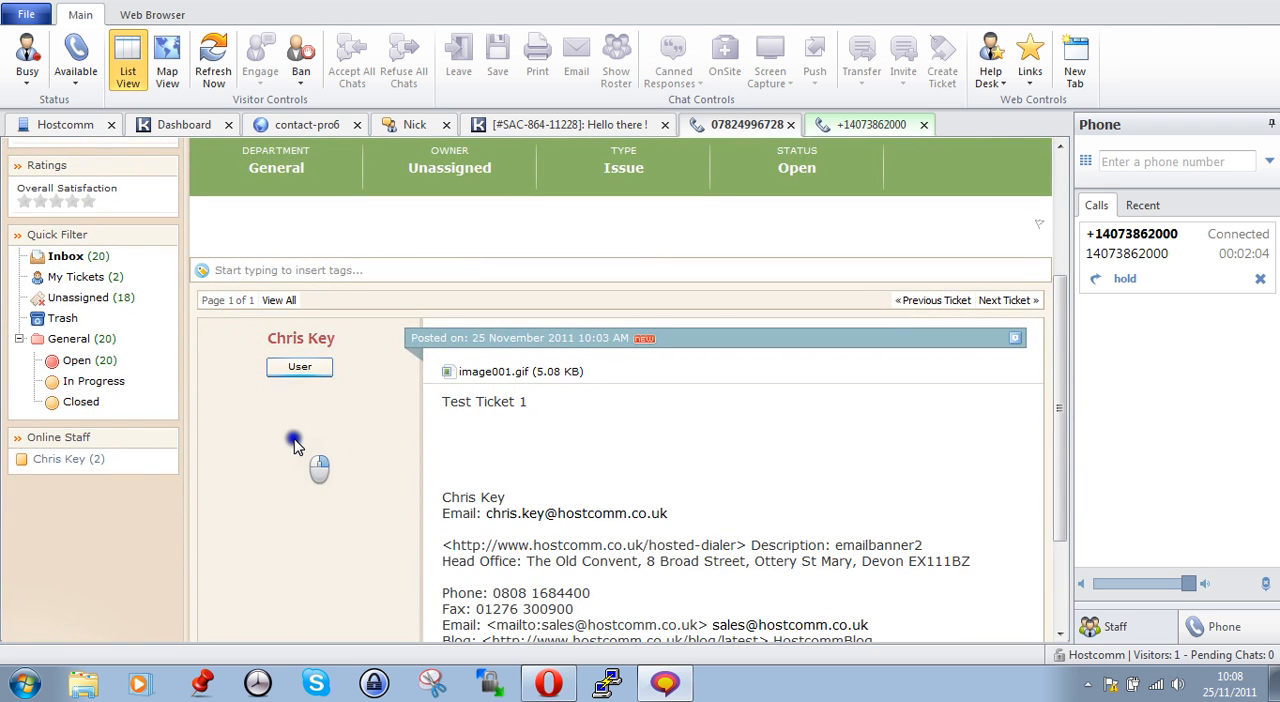
{"action": "scroll", "coordinate": [295, 445], "scroll_direction": "down", "scroll_amount": 3}
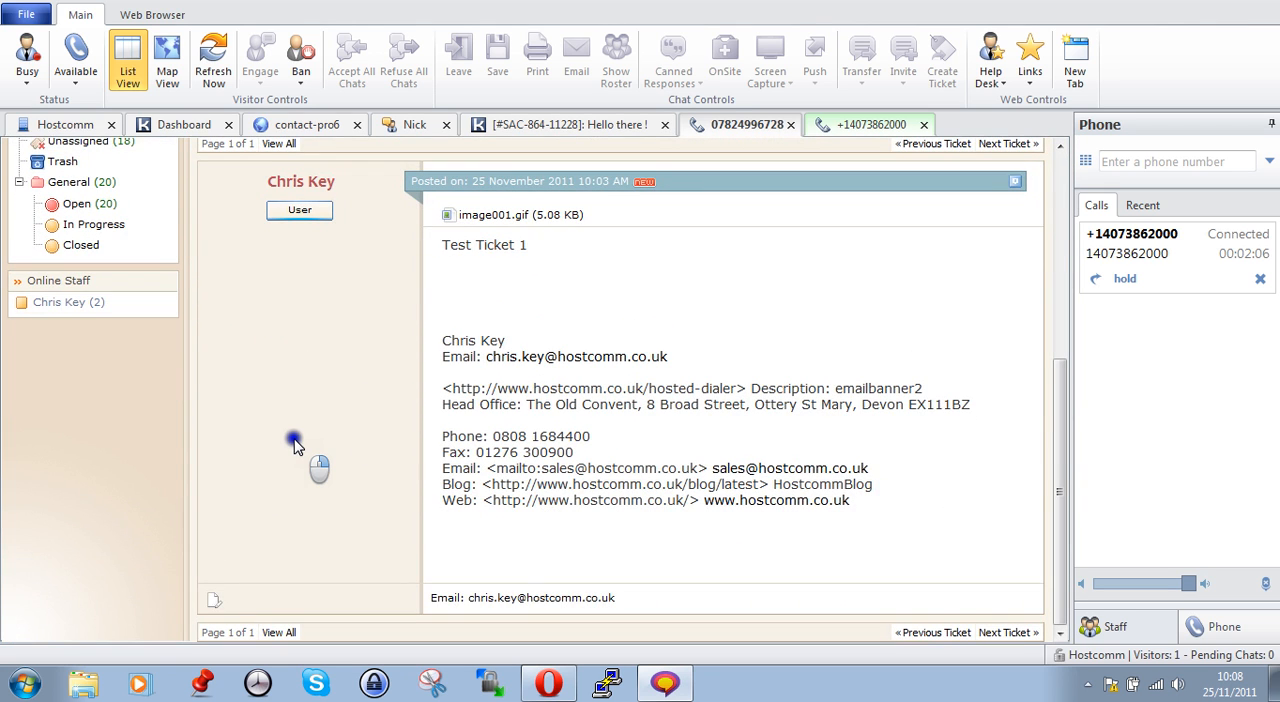
Leave the ticket, pass by the visitor list, and open the report management list from the dashboard
{"action": "scroll", "coordinate": [295, 445], "scroll_direction": "up", "scroll_amount": 8}
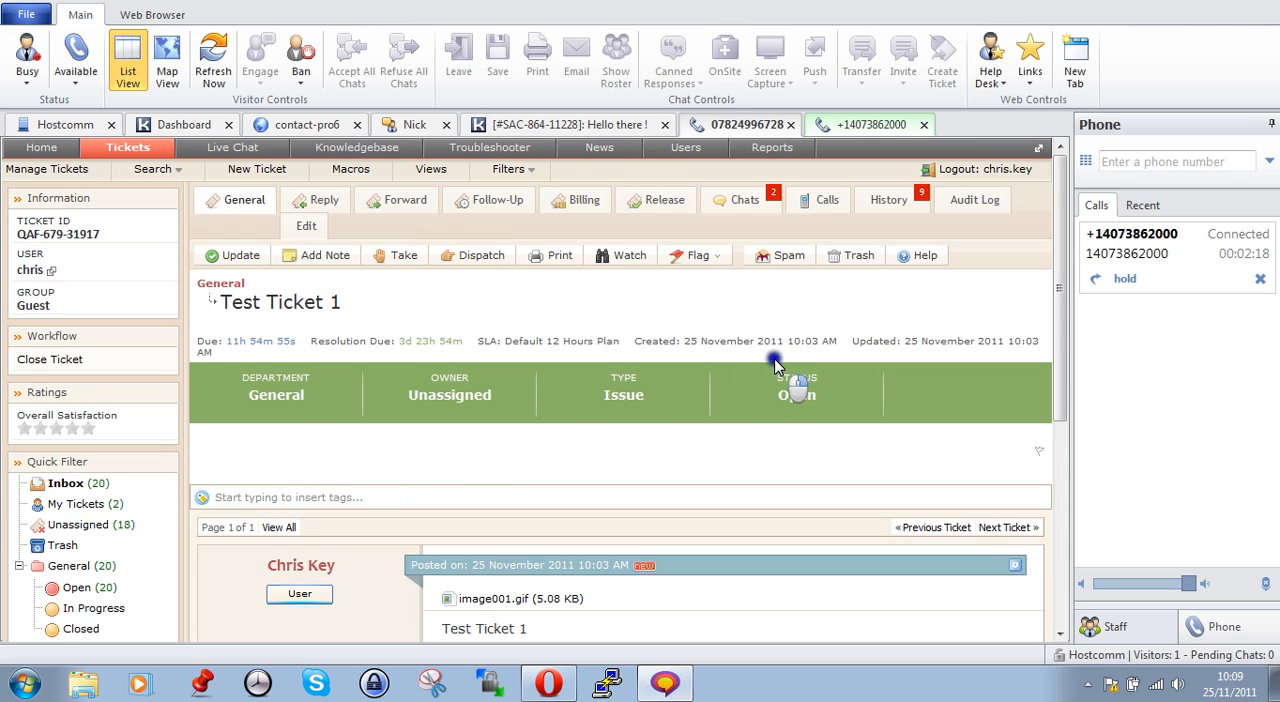
{"action": "left_click", "coordinate": [772, 148]}
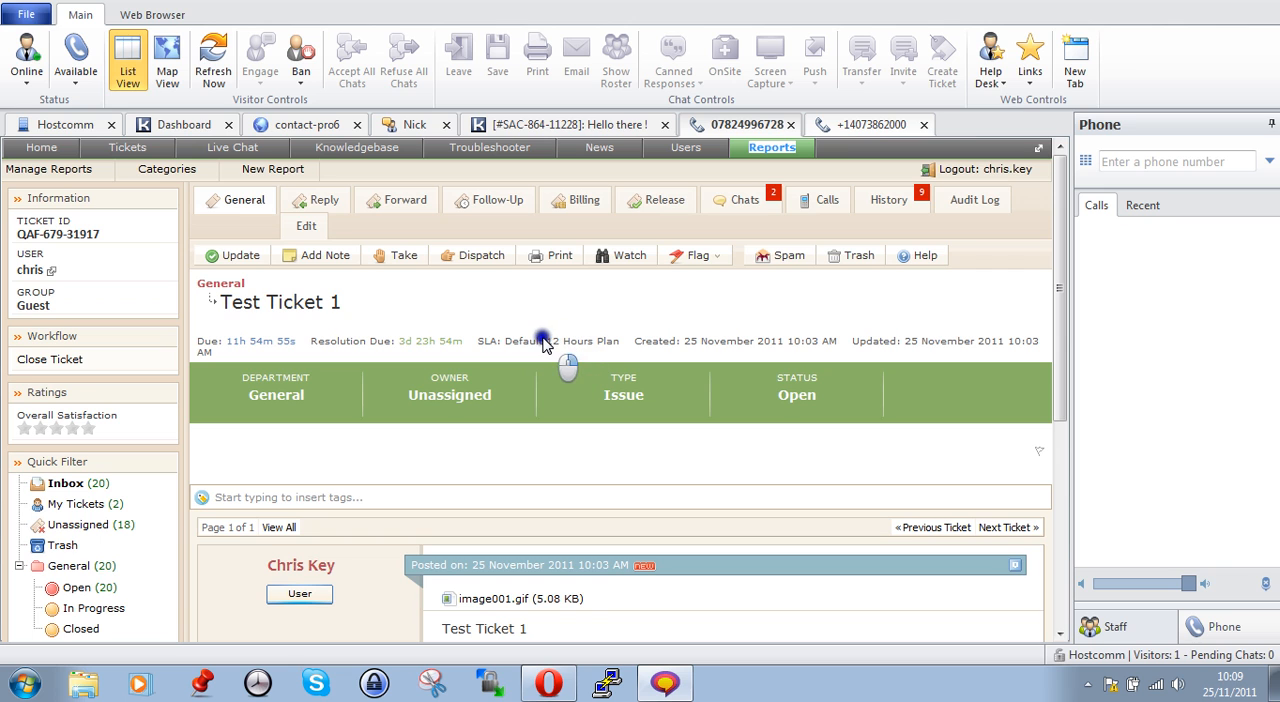
{"action": "left_click", "coordinate": [80, 125]}
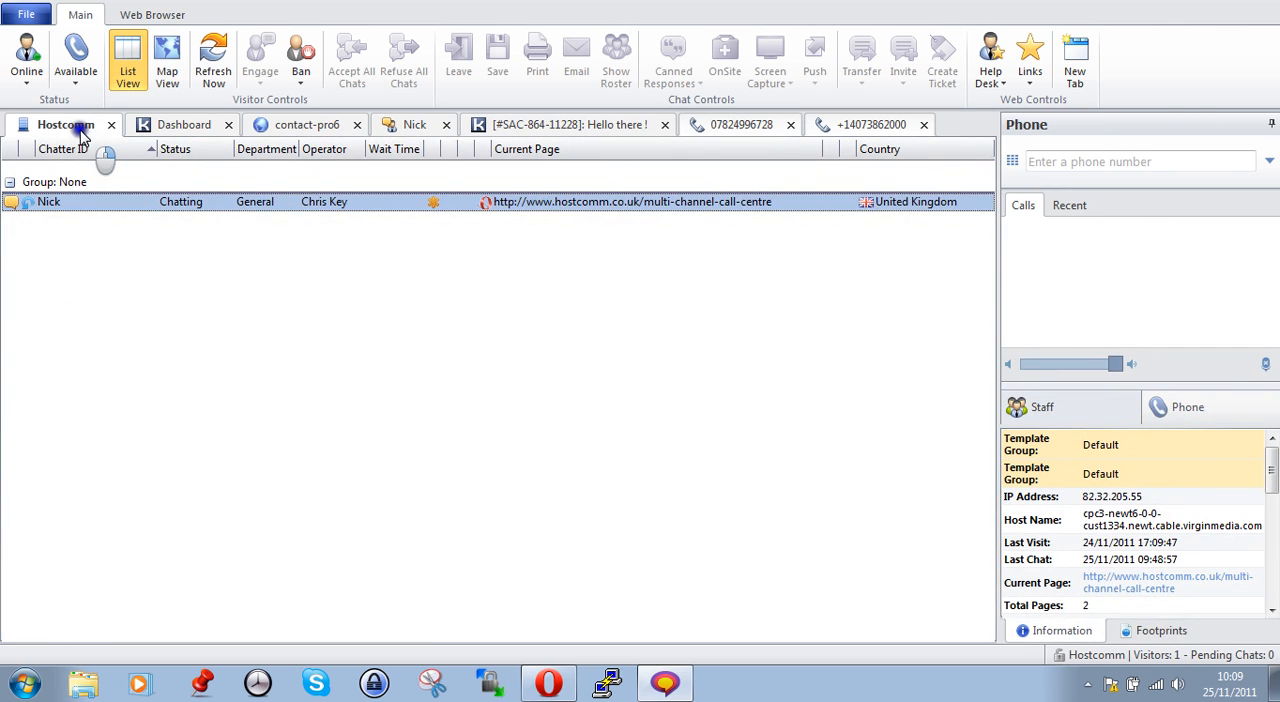
{"action": "left_click", "coordinate": [190, 125]}
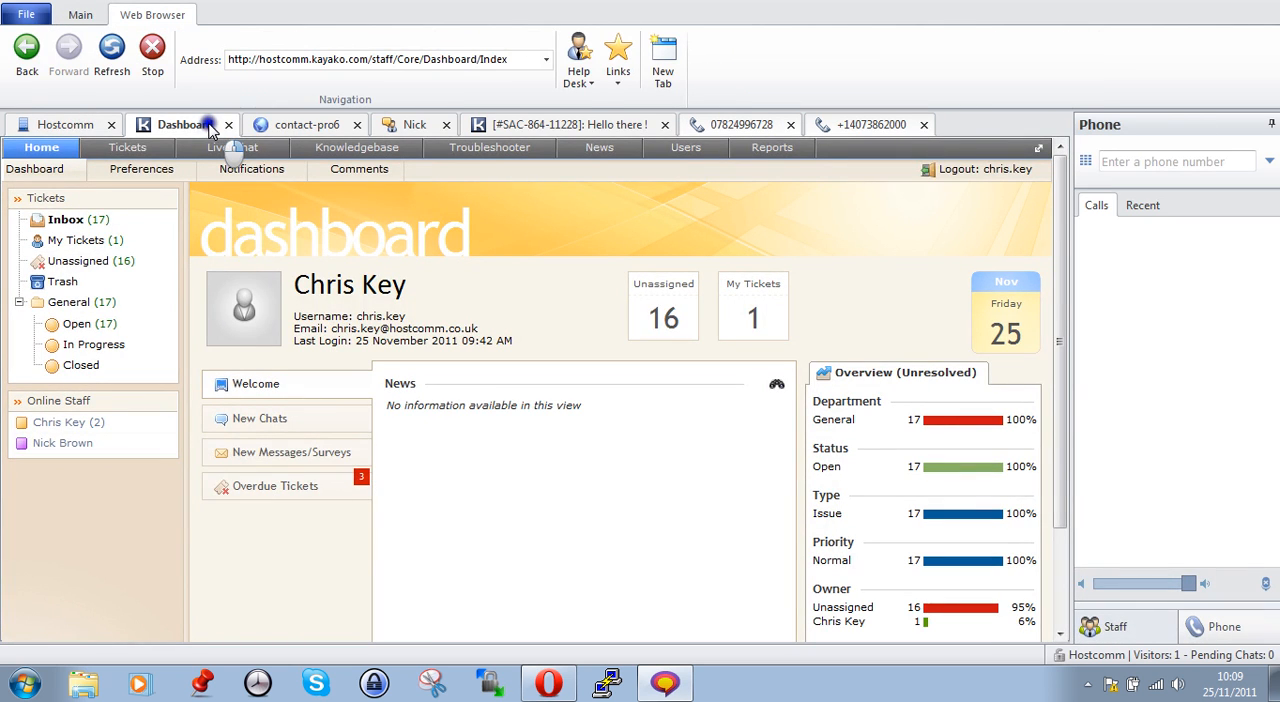
{"action": "left_click", "coordinate": [780, 150]}
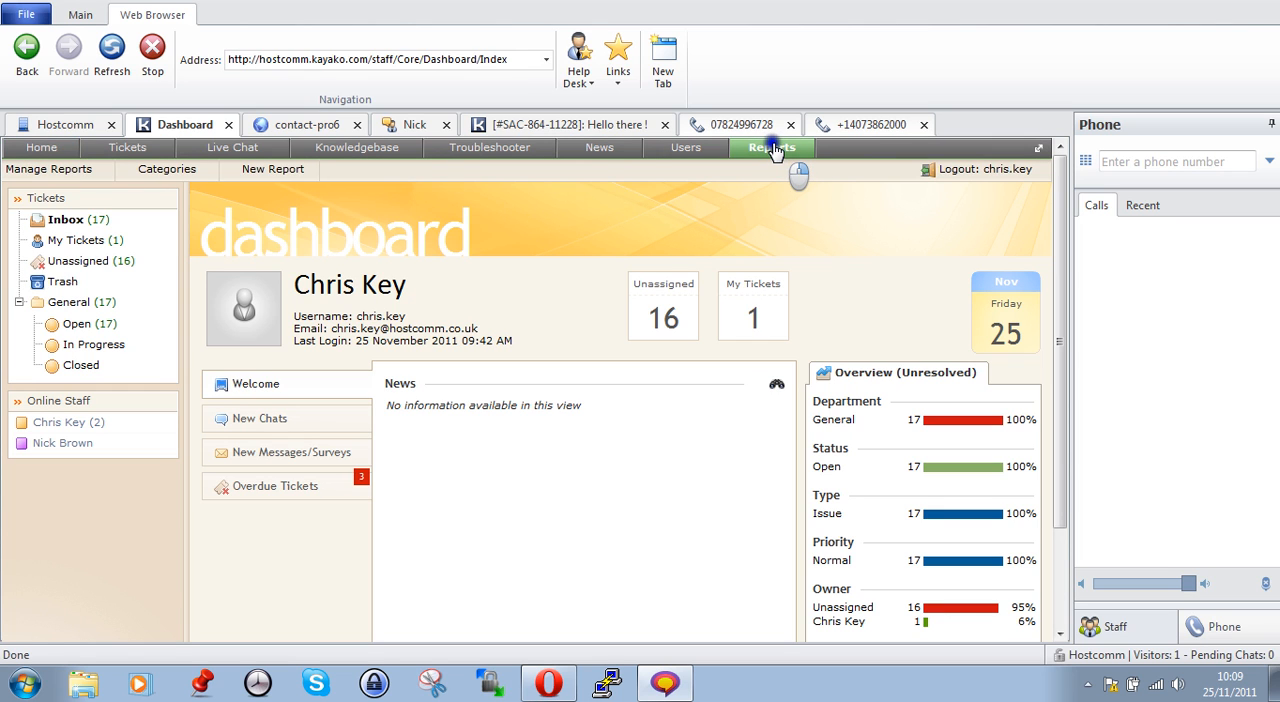
{"action": "left_click", "coordinate": [60, 170]}
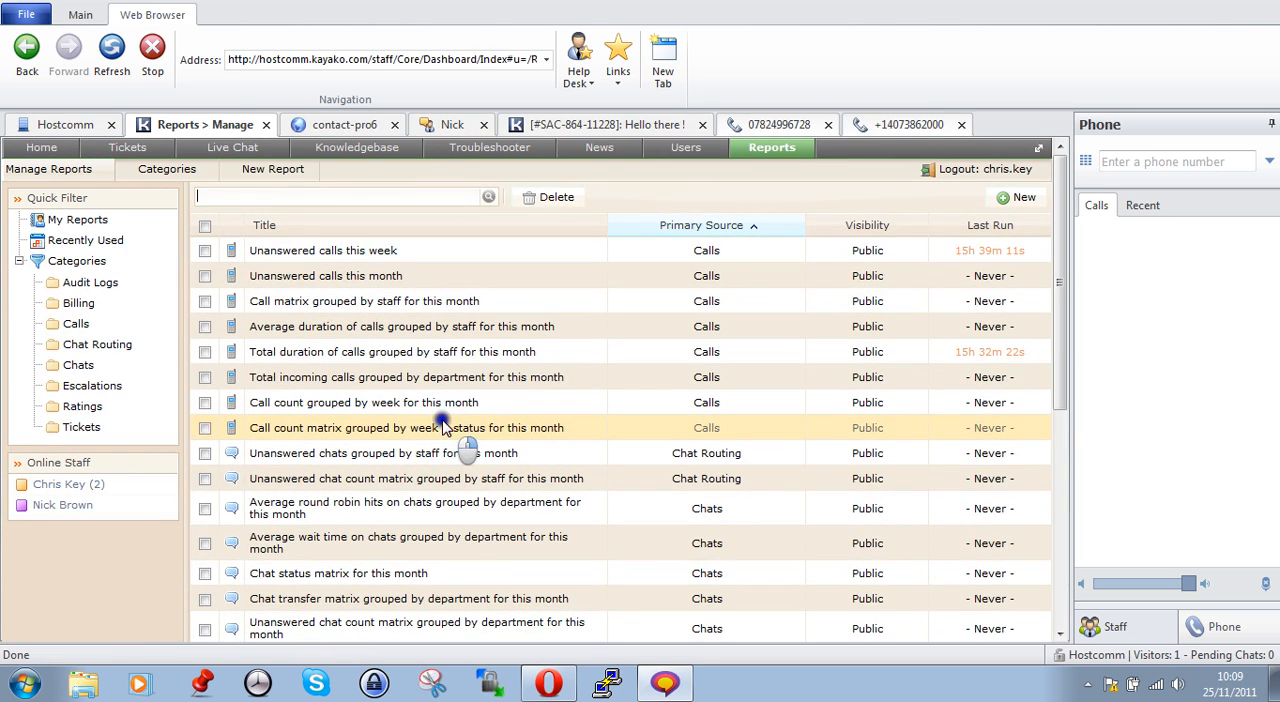
Look through the call, chat and escalation reports on the first page of the report list
{"action": "scroll", "coordinate": [545, 425], "scroll_direction": "down", "scroll_amount": 2}
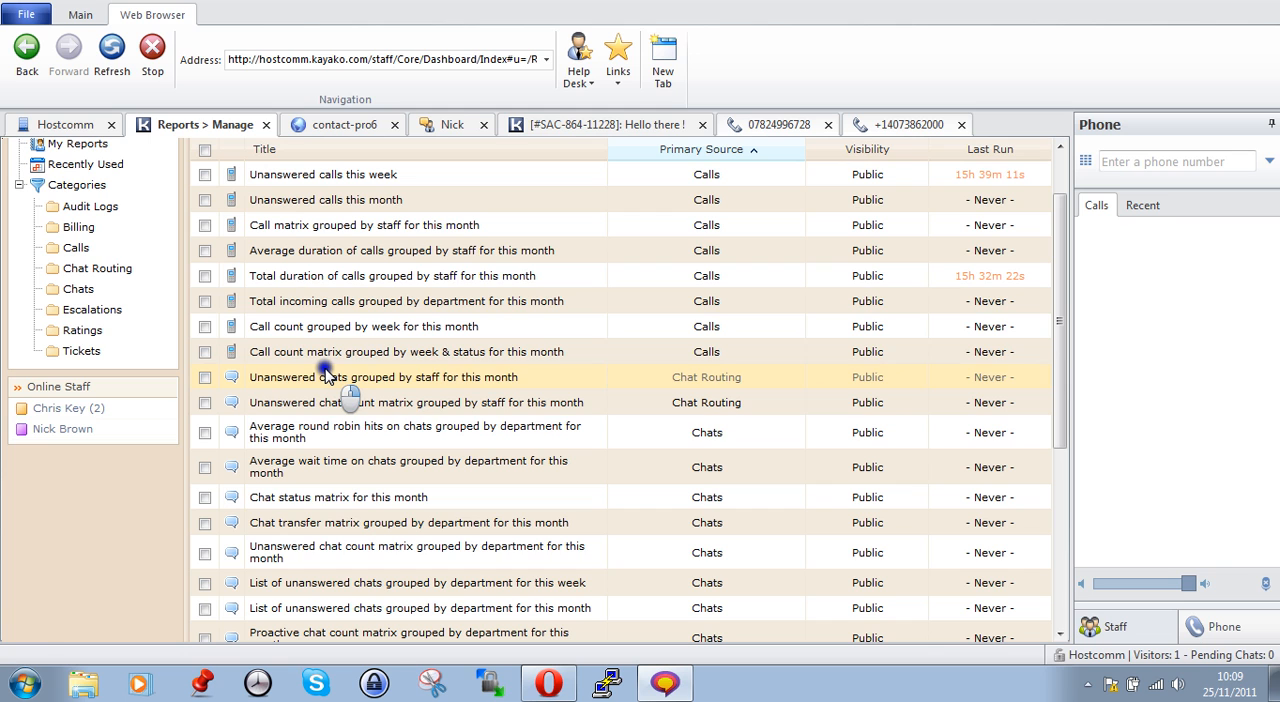
{"action": "scroll", "coordinate": [500, 435], "scroll_direction": "down", "scroll_amount": 2}
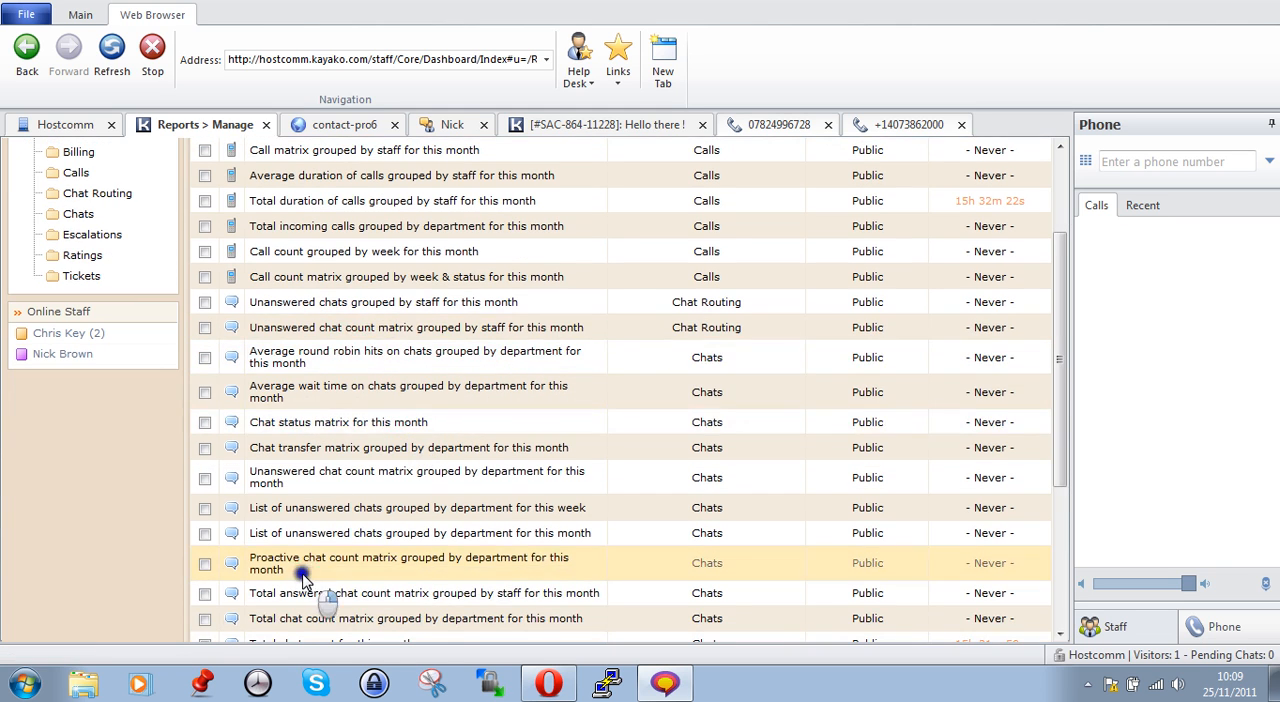
{"action": "scroll", "coordinate": [410, 520], "scroll_direction": "down", "scroll_amount": 2}
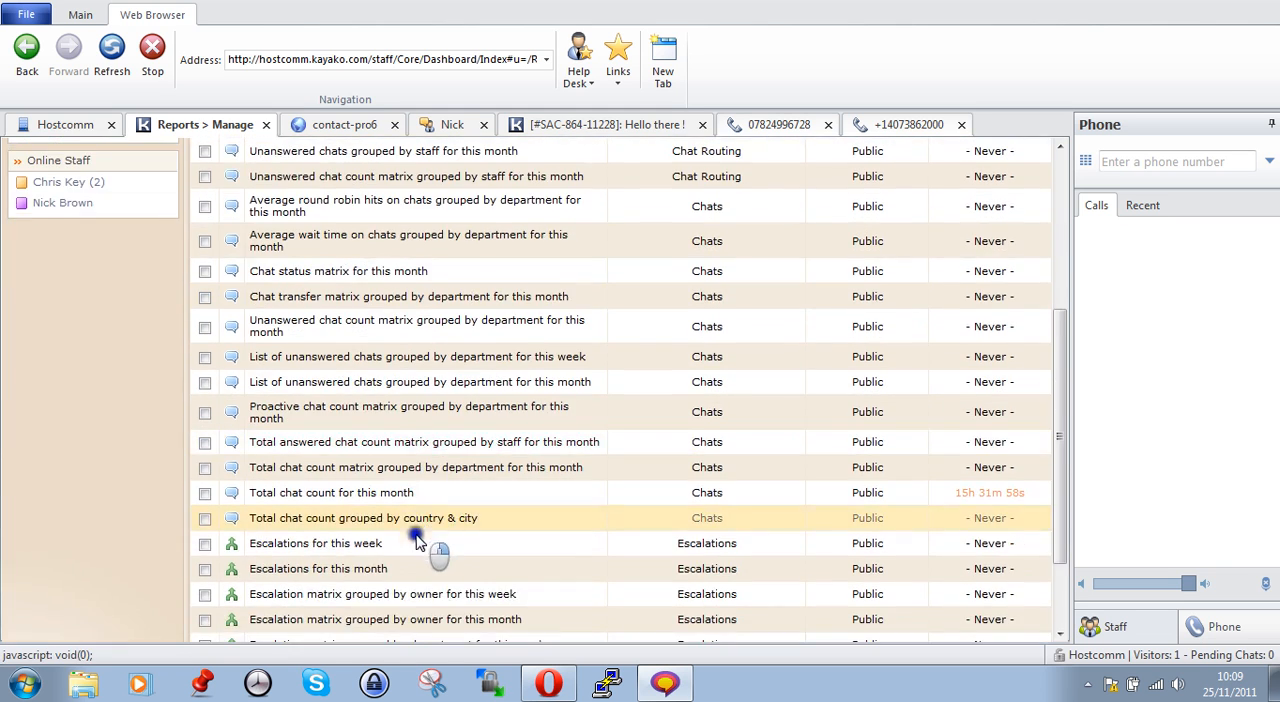
{"action": "scroll", "coordinate": [420, 542], "scroll_direction": "down", "scroll_amount": 2}
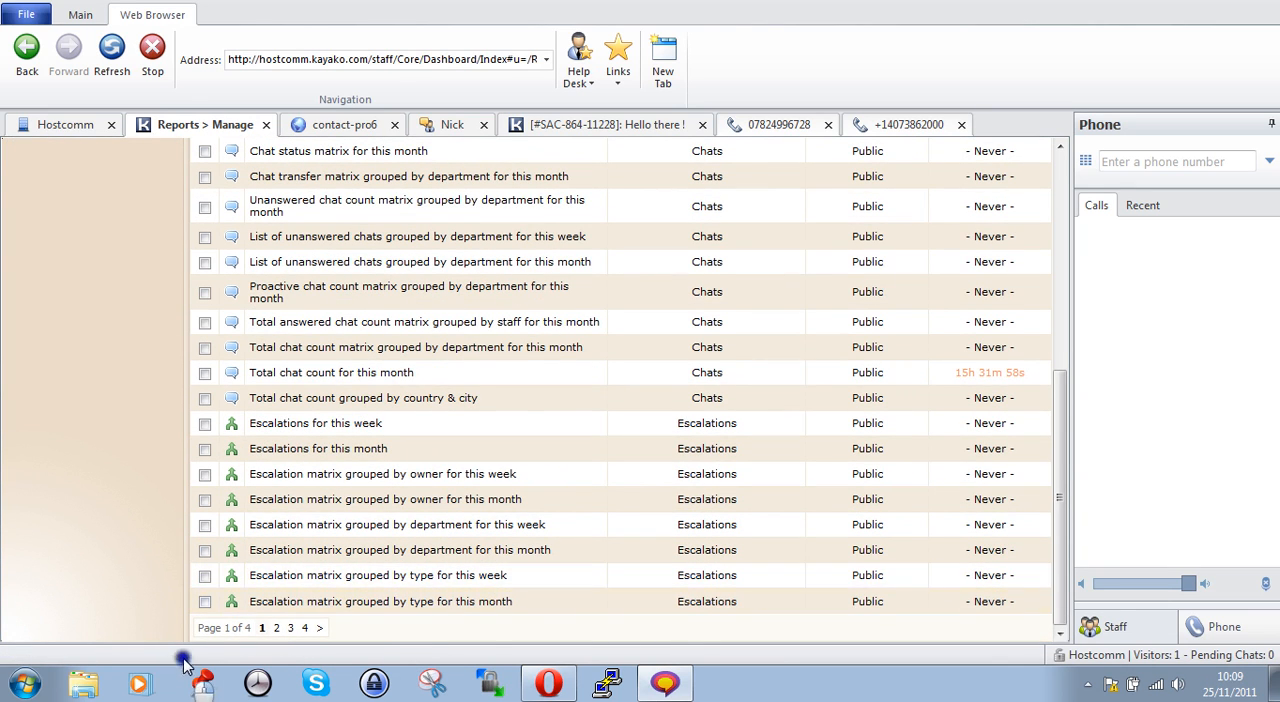
{"action": "scroll", "coordinate": [360, 510], "scroll_direction": "up", "scroll_amount": 1}
{"action": "scroll", "coordinate": [358, 508], "scroll_direction": "down", "scroll_amount": 1}
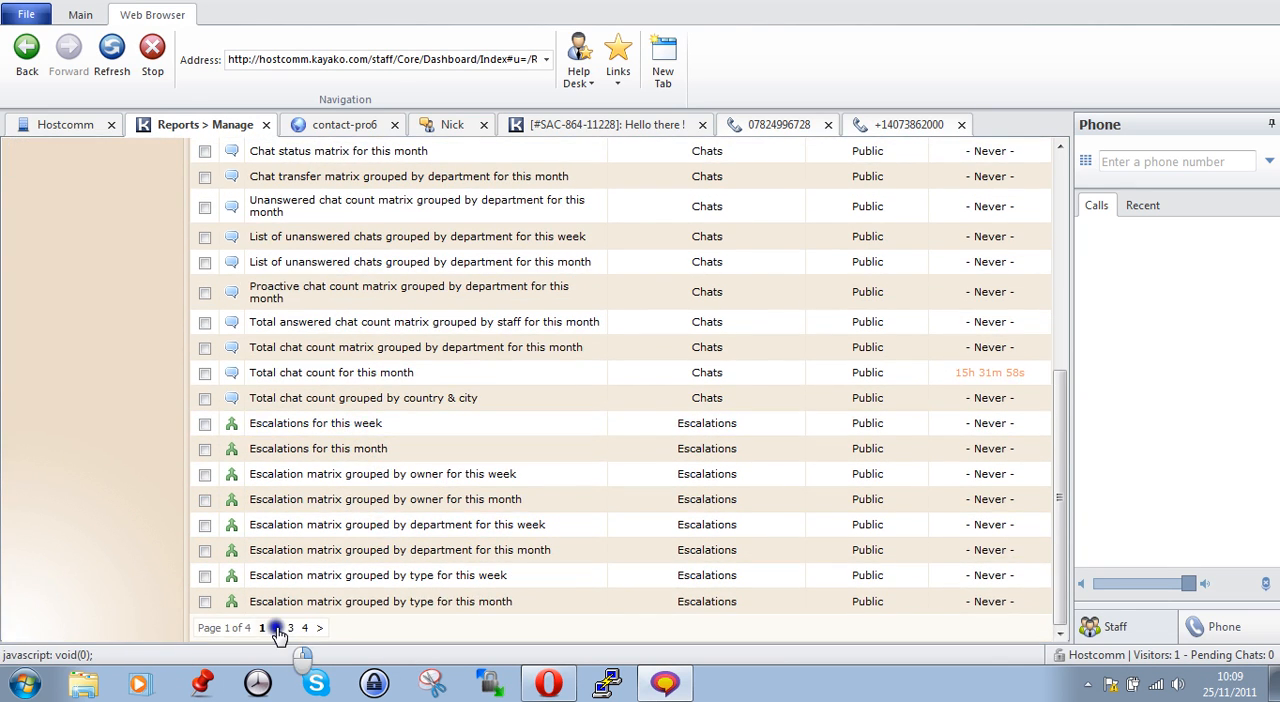
Go to page 2 of the report list and review the rating, ticket audit log and billing reports
{"action": "left_click", "coordinate": [276, 632]}
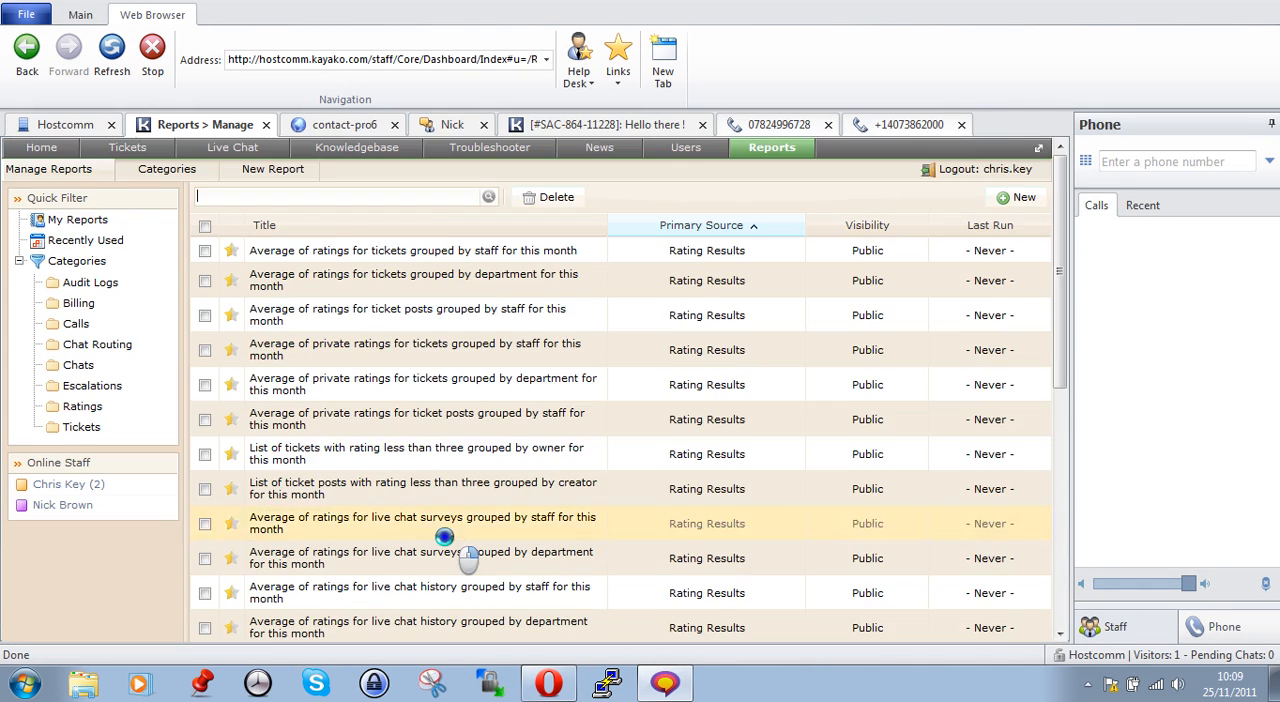
{"action": "scroll", "coordinate": [445, 560], "scroll_direction": "down", "scroll_amount": 1}
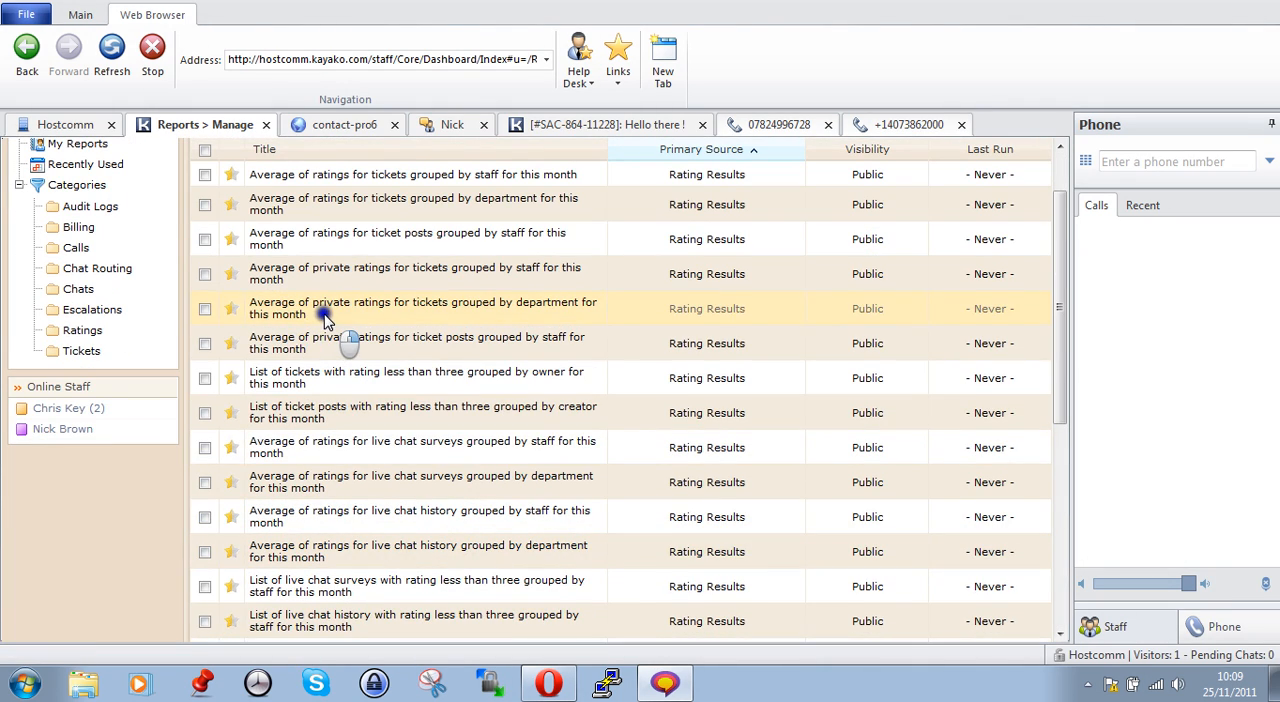
{"action": "scroll", "coordinate": [318, 383], "scroll_direction": "down", "scroll_amount": 1}
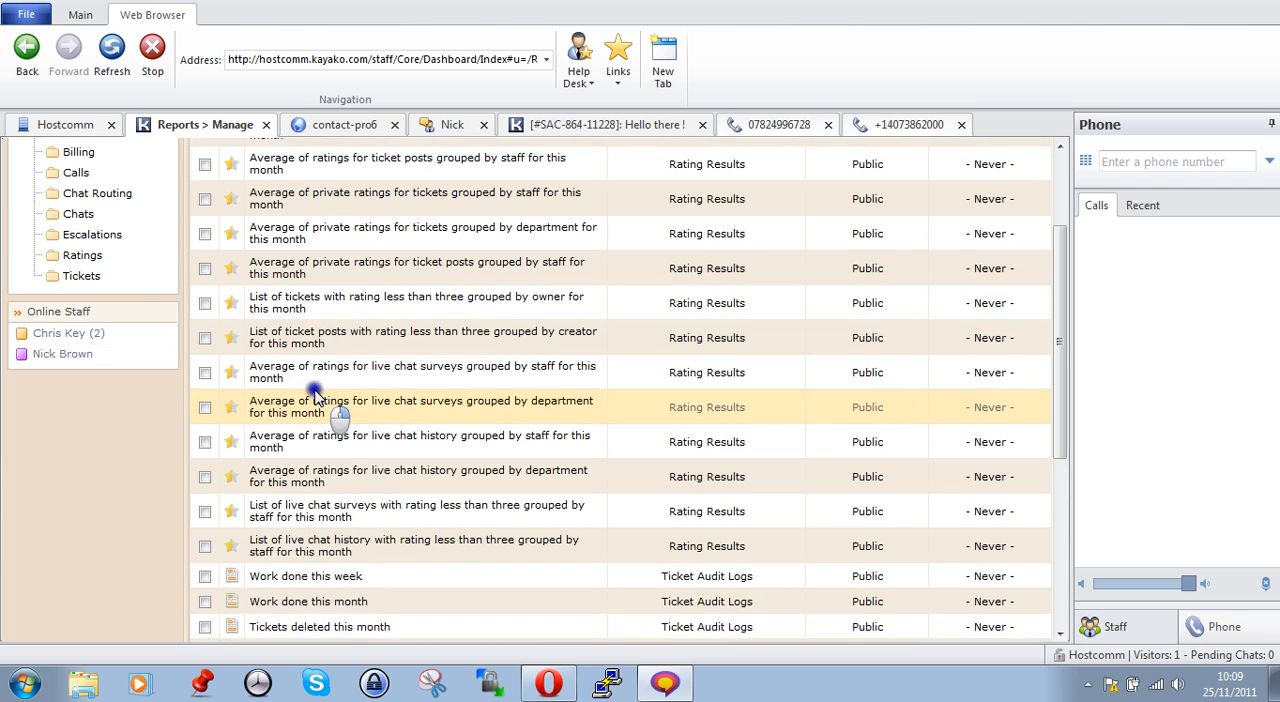
{"action": "scroll", "coordinate": [316, 390], "scroll_direction": "down", "scroll_amount": 1}
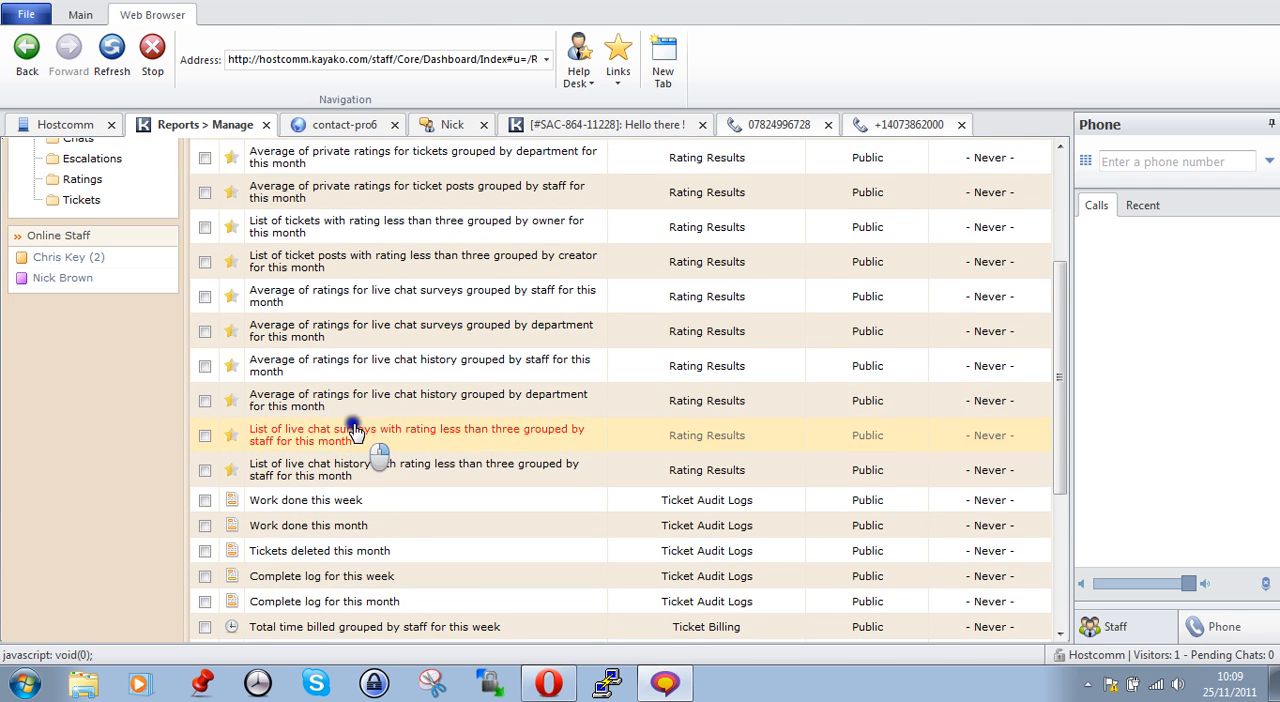
{"action": "scroll", "coordinate": [350, 430], "scroll_direction": "down", "scroll_amount": 1}
{"action": "scroll", "coordinate": [343, 478], "scroll_direction": "down", "scroll_amount": 1}
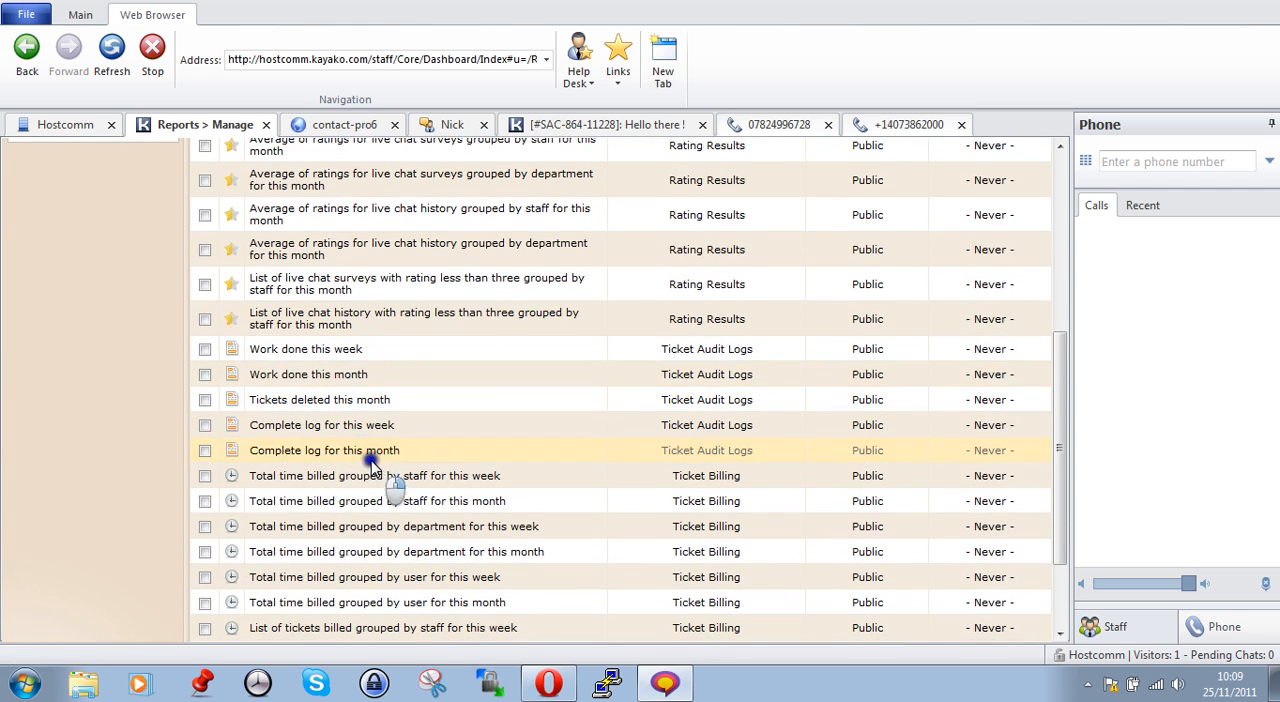
{"action": "scroll", "coordinate": [357, 490], "scroll_direction": "down", "scroll_amount": 1}
{"action": "scroll", "coordinate": [370, 500], "scroll_direction": "down", "scroll_amount": 1}
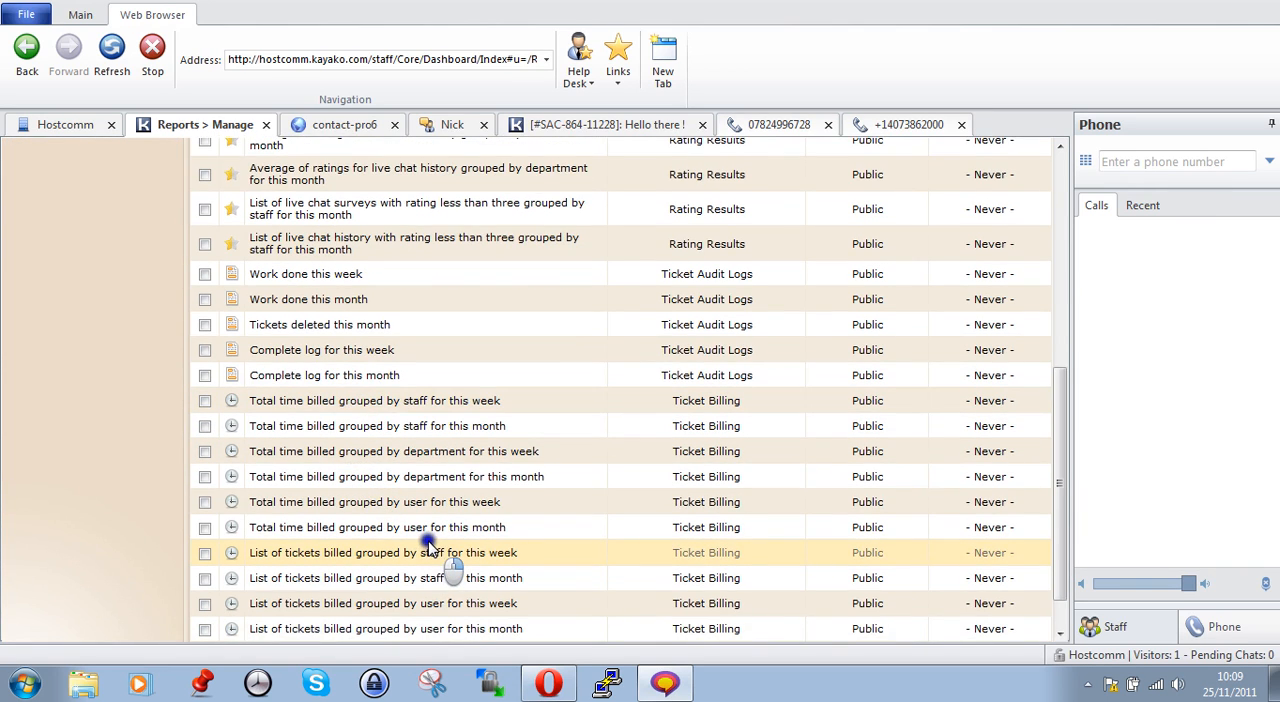
{"action": "scroll", "coordinate": [422, 548], "scroll_direction": "down", "scroll_amount": 1}
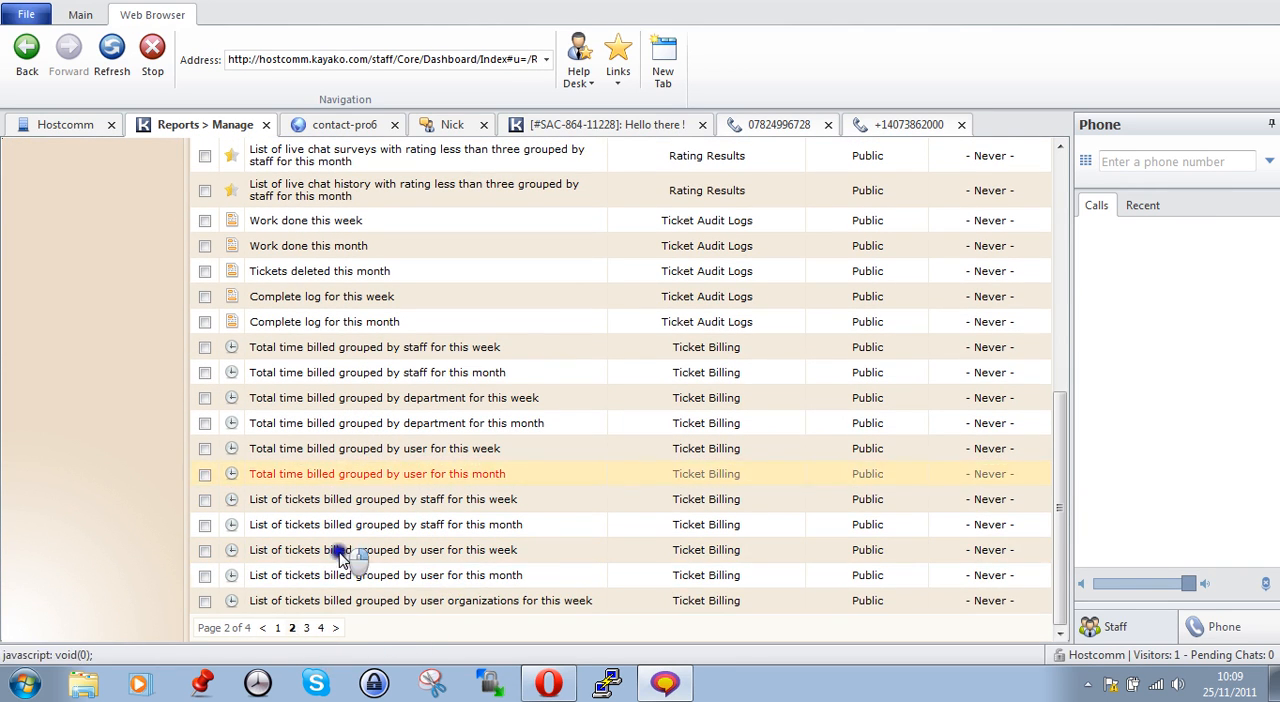
Go to page 3 of the report list and review the ticket post and ticket reports down to its end
{"action": "left_click", "coordinate": [306, 627]}
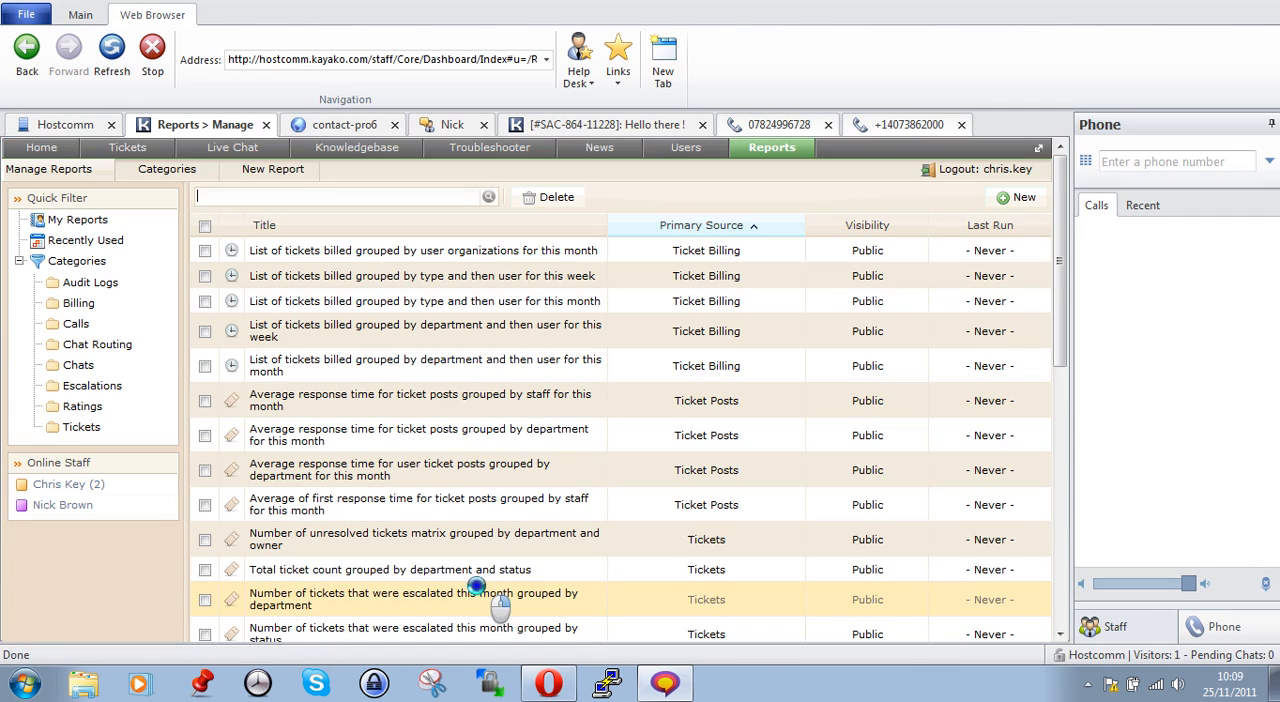
{"action": "scroll", "coordinate": [468, 585], "scroll_direction": "down", "scroll_amount": 1}
{"action": "scroll", "coordinate": [466, 580], "scroll_direction": "down", "scroll_amount": 2}
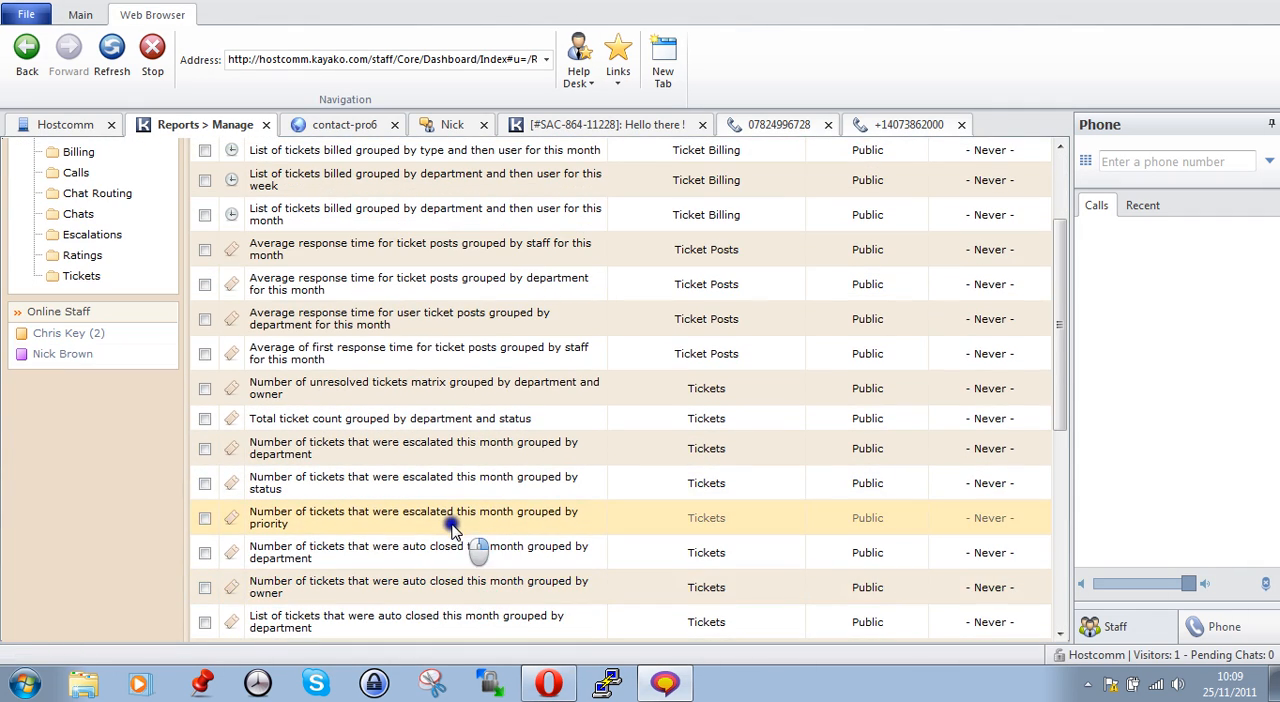
{"action": "scroll", "coordinate": [448, 537], "scroll_direction": "down", "scroll_amount": 2}
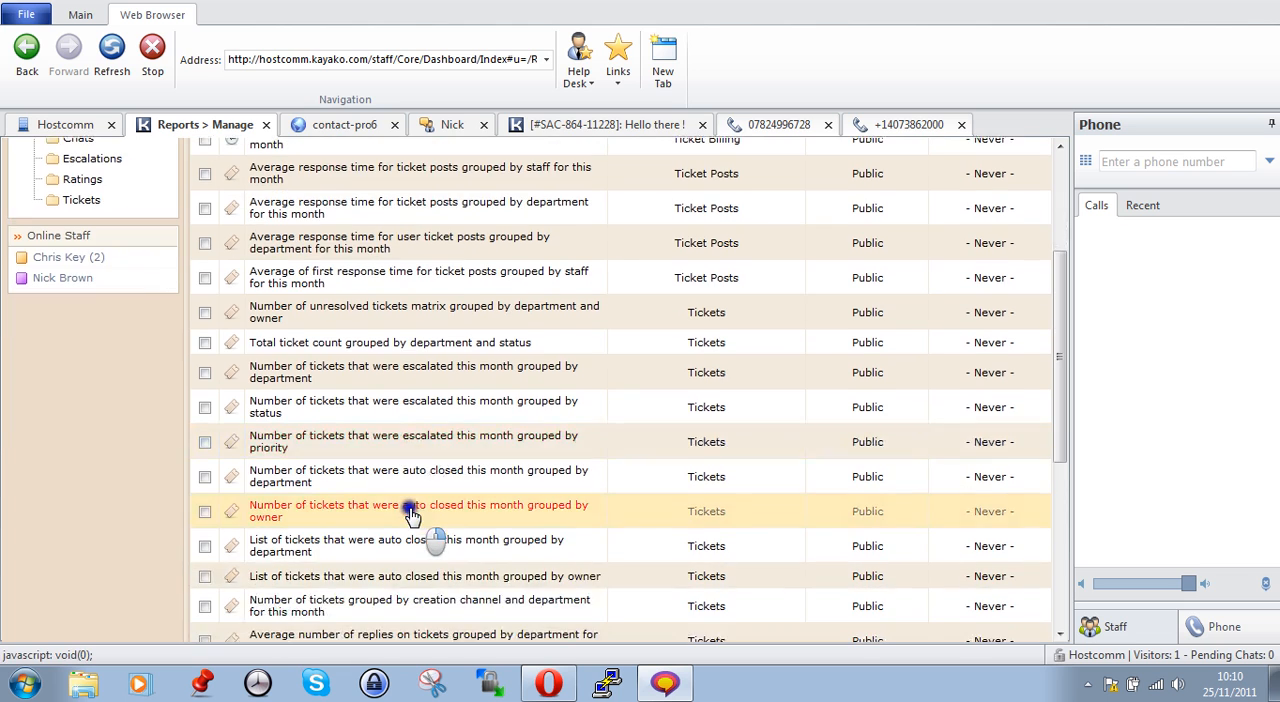
{"action": "scroll", "coordinate": [410, 512], "scroll_direction": "down", "scroll_amount": 2}
{"action": "scroll", "coordinate": [400, 530], "scroll_direction": "down", "scroll_amount": 4}
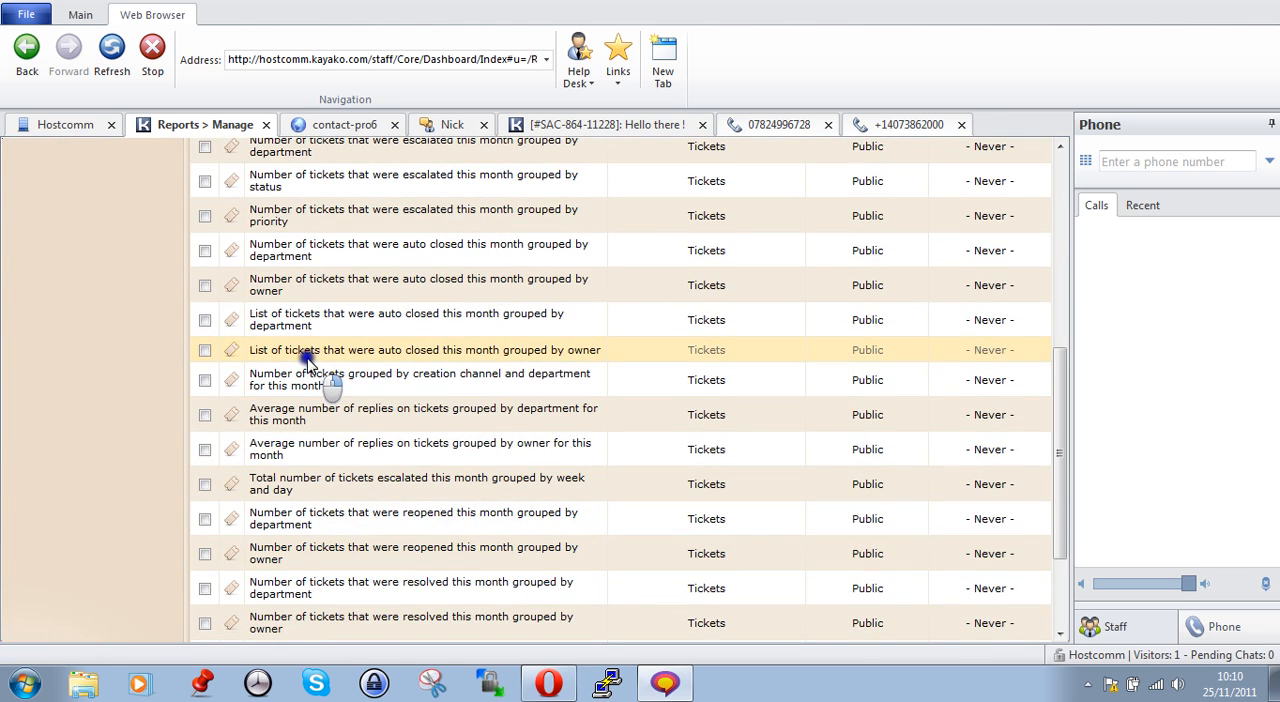
{"action": "scroll", "coordinate": [357, 372], "scroll_direction": "down", "scroll_amount": 4}
{"action": "scroll", "coordinate": [405, 545], "scroll_direction": "down", "scroll_amount": 1}
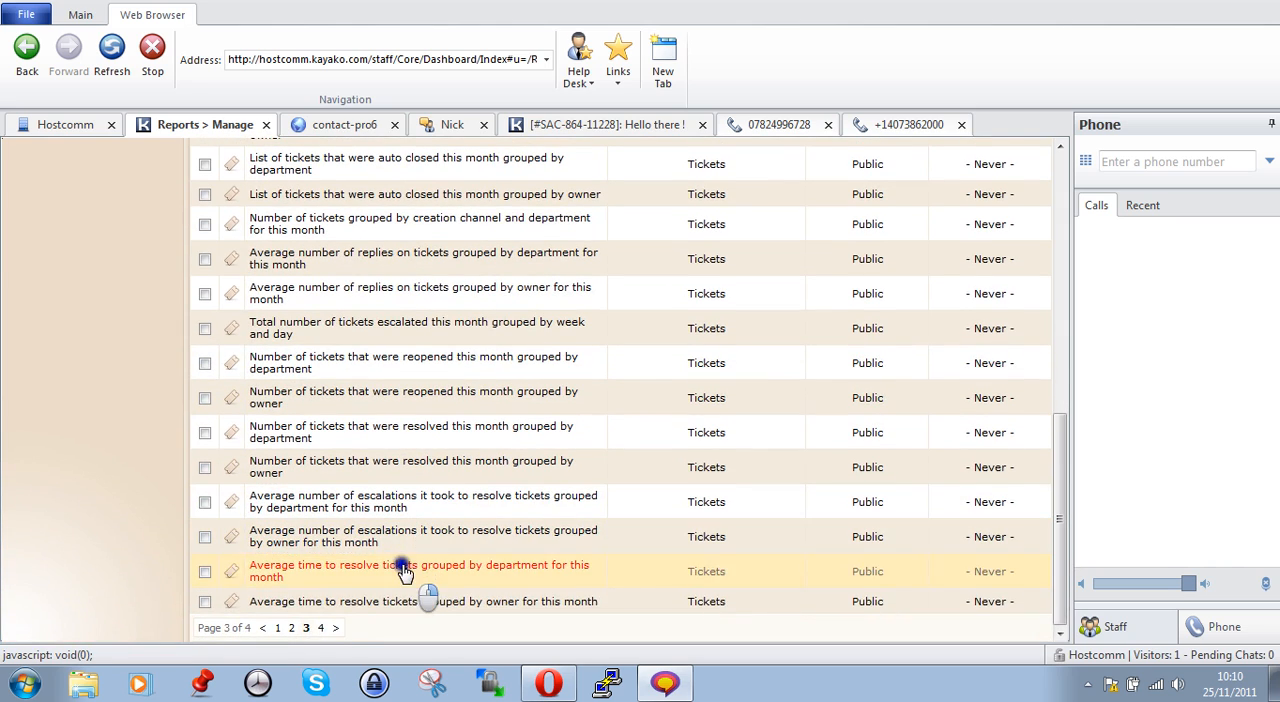
Go to page 4 of the report list and look over the remaining ticket and SLA plan reports
{"action": "left_click", "coordinate": [316, 628]}
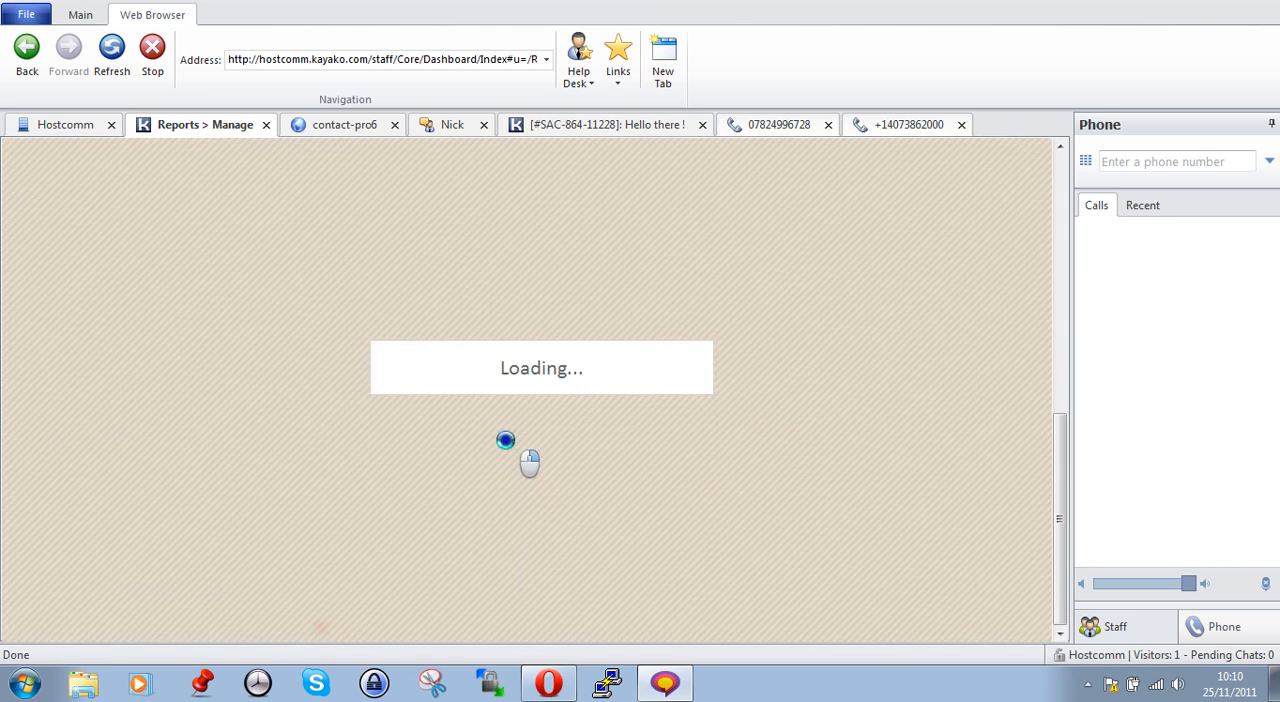
{"action": "scroll", "coordinate": [542, 505], "scroll_direction": "down", "scroll_amount": 2}
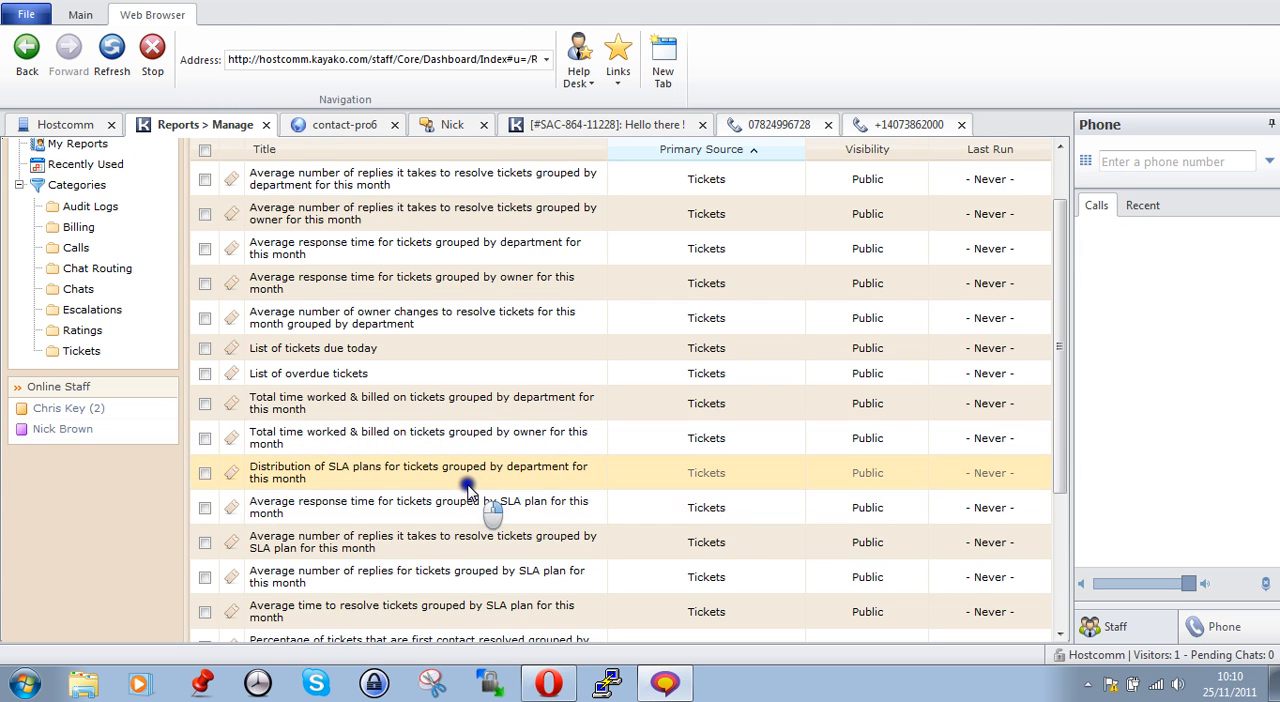
{"action": "scroll", "coordinate": [467, 490], "scroll_direction": "up", "scroll_amount": 2}
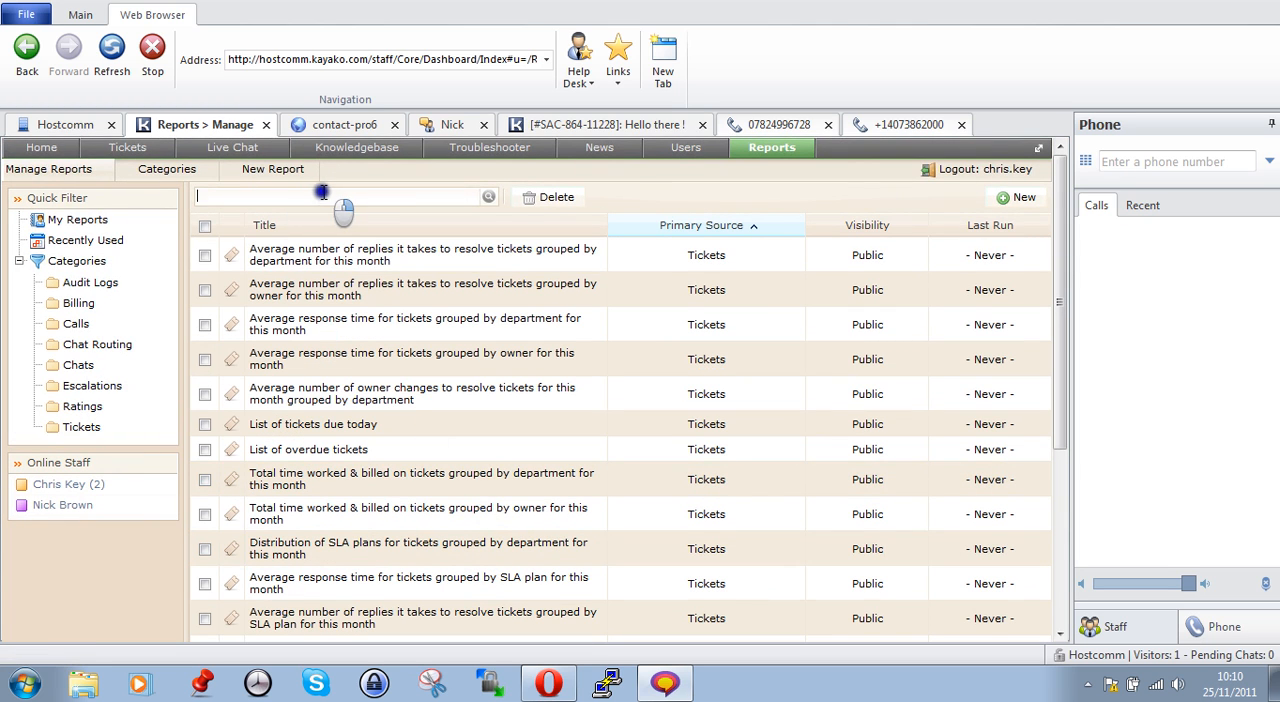
Look at the new report form, close it without creating a report, and show the list of report categories
{"action": "left_click", "coordinate": [287, 181]}
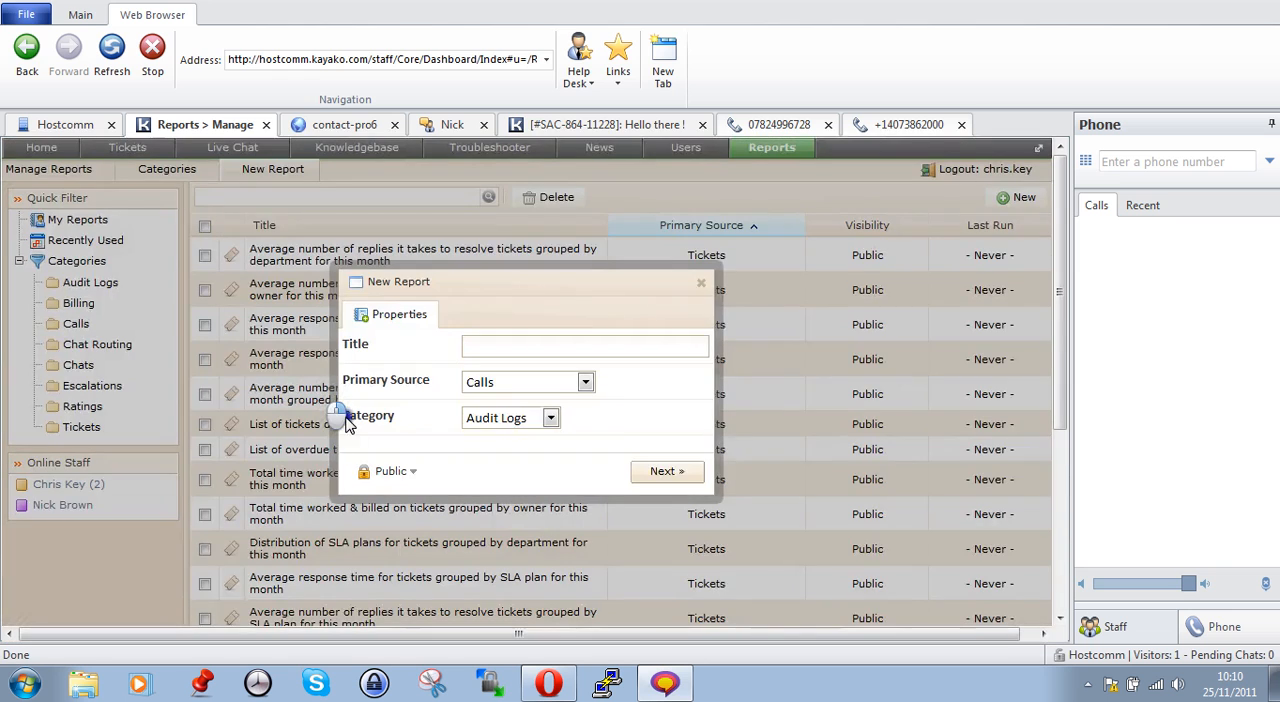
{"action": "left_click", "coordinate": [659, 484]}
{"action": "left_click", "coordinate": [701, 284]}
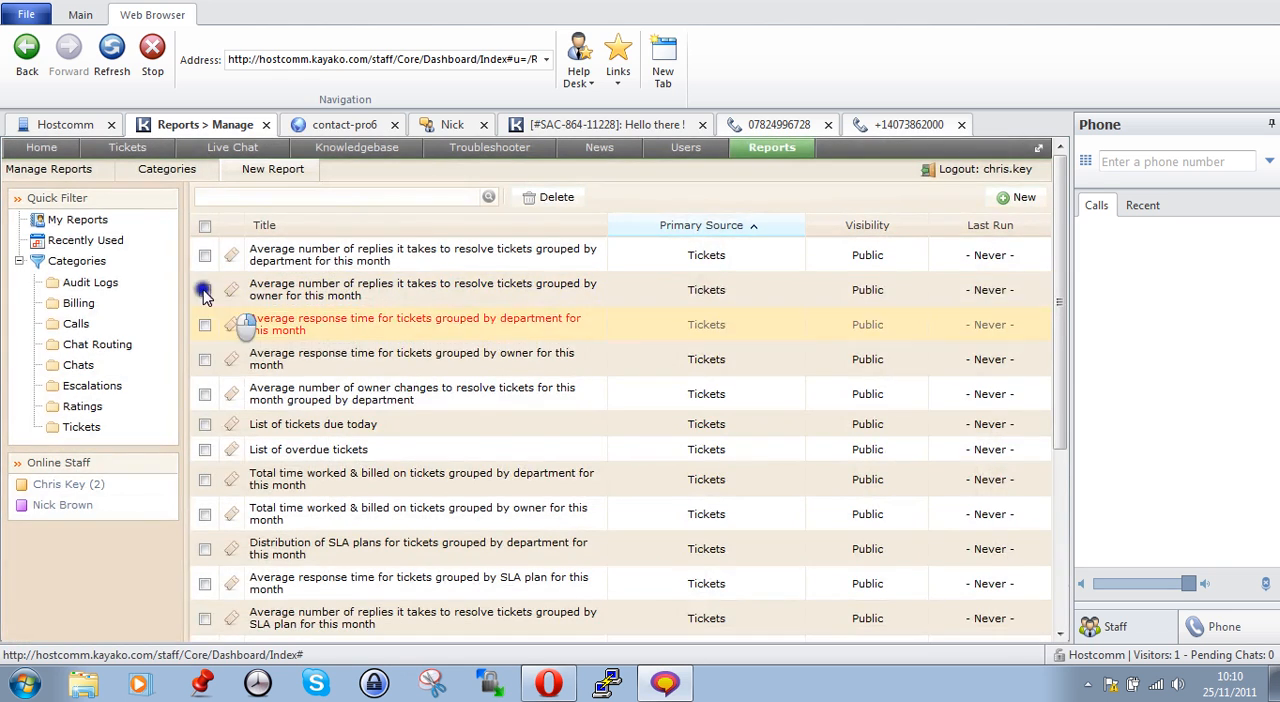
{"action": "left_click", "coordinate": [182, 172]}
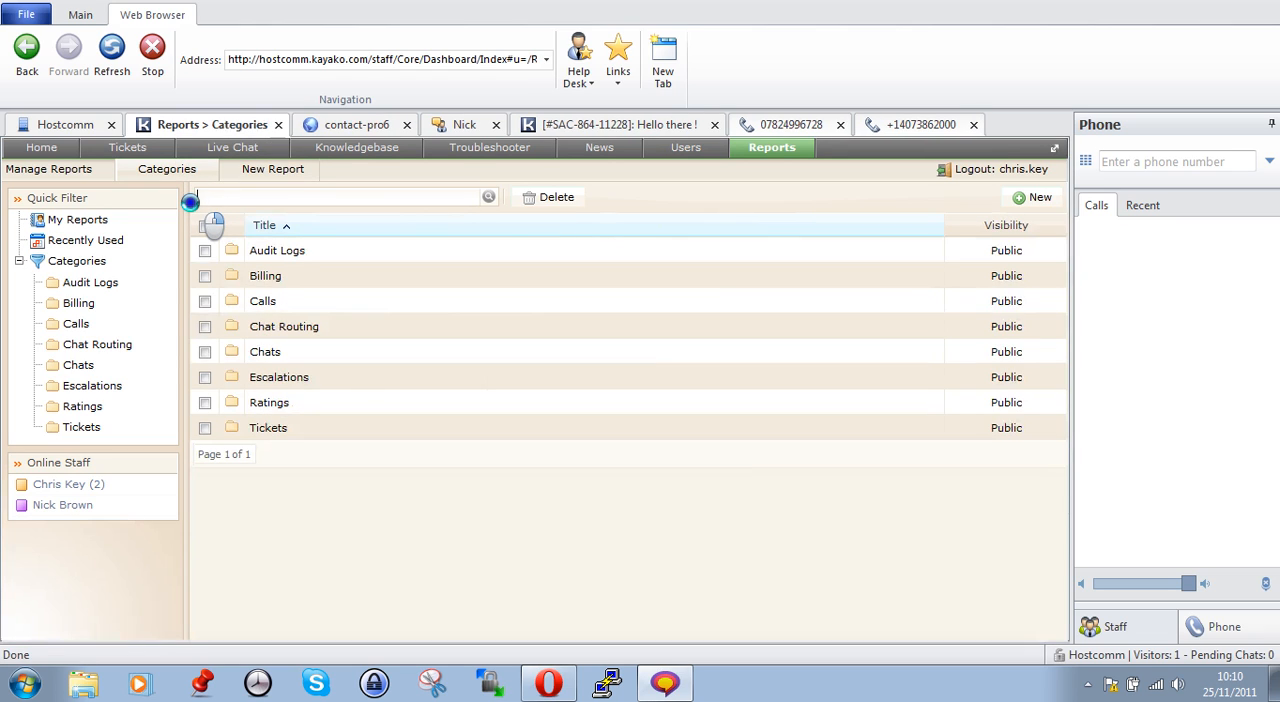